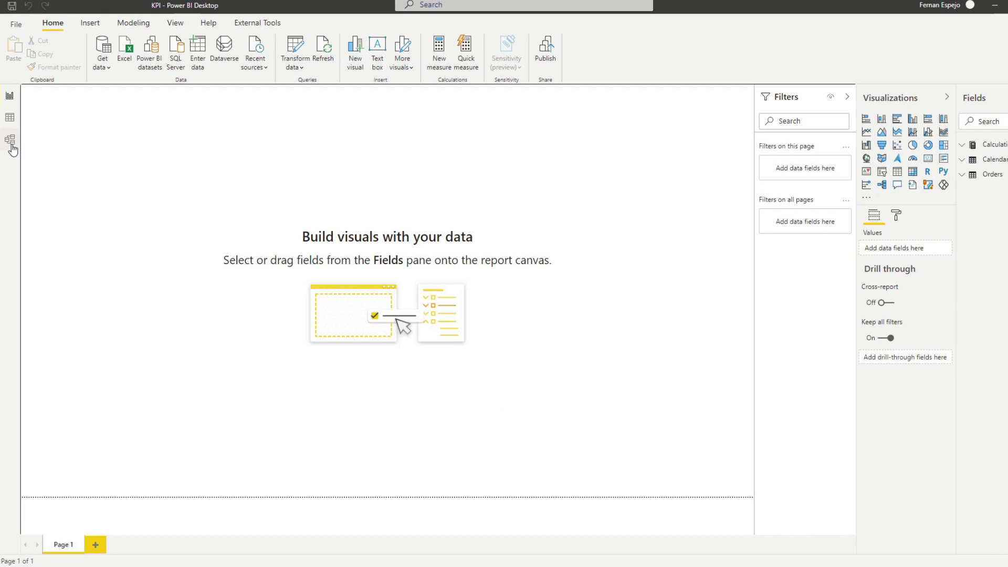
Switch to Data view and browse the Orders table's rows.
left_click(9, 117)
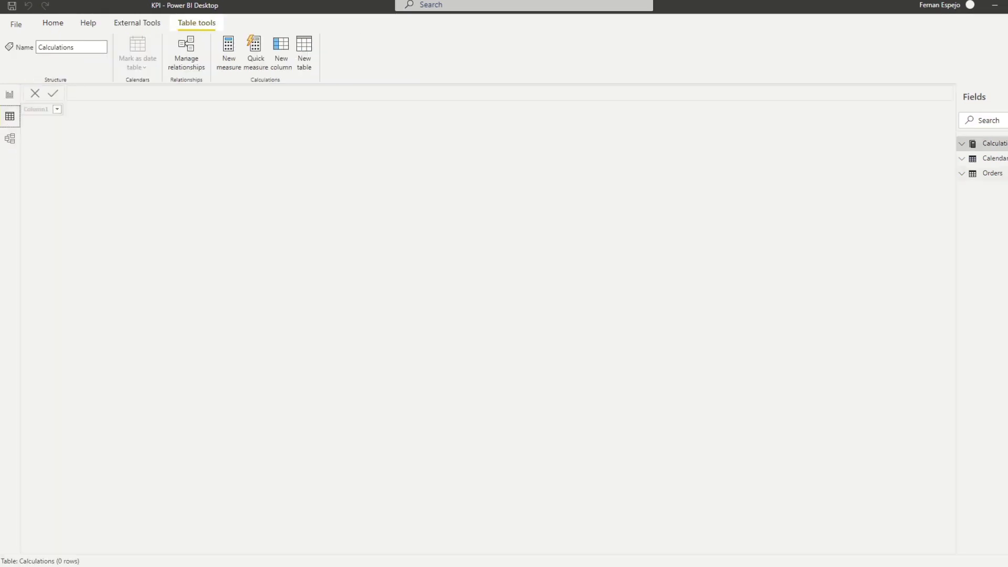
left_click(990, 174)
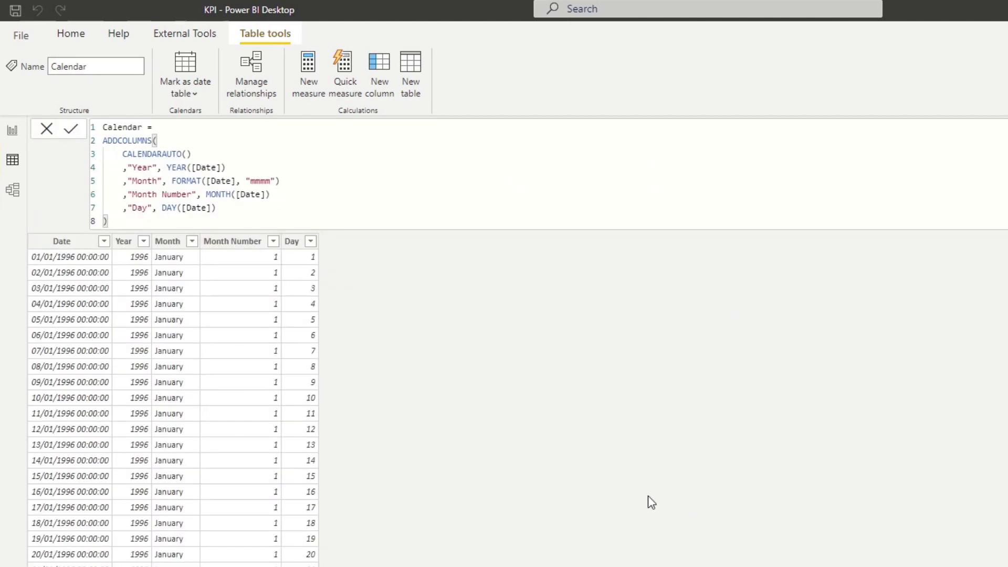
Inspect the Calendar–Orders relationship in Model view, then go back to the report page.
left_click(14, 195)
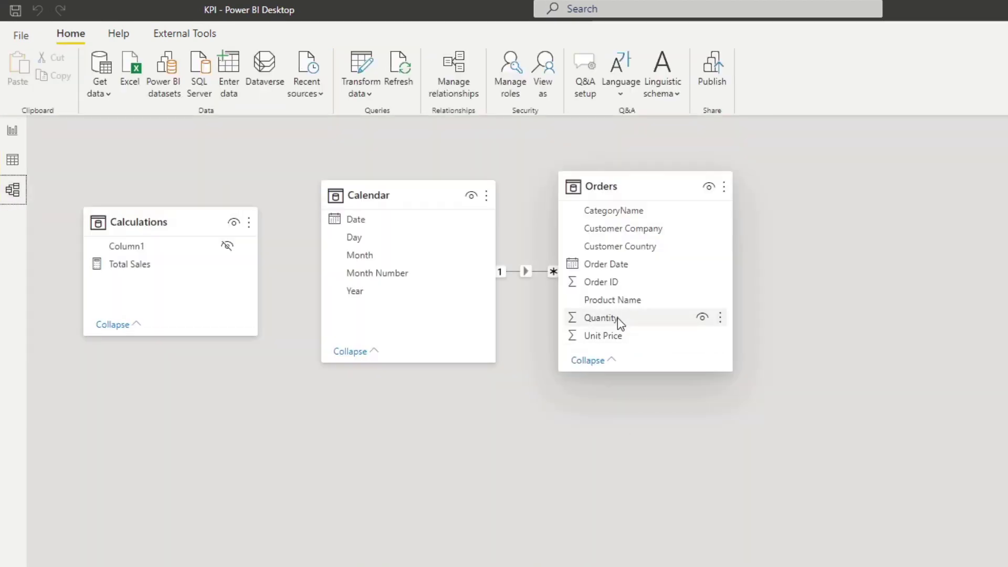
mouse_move(628, 186)
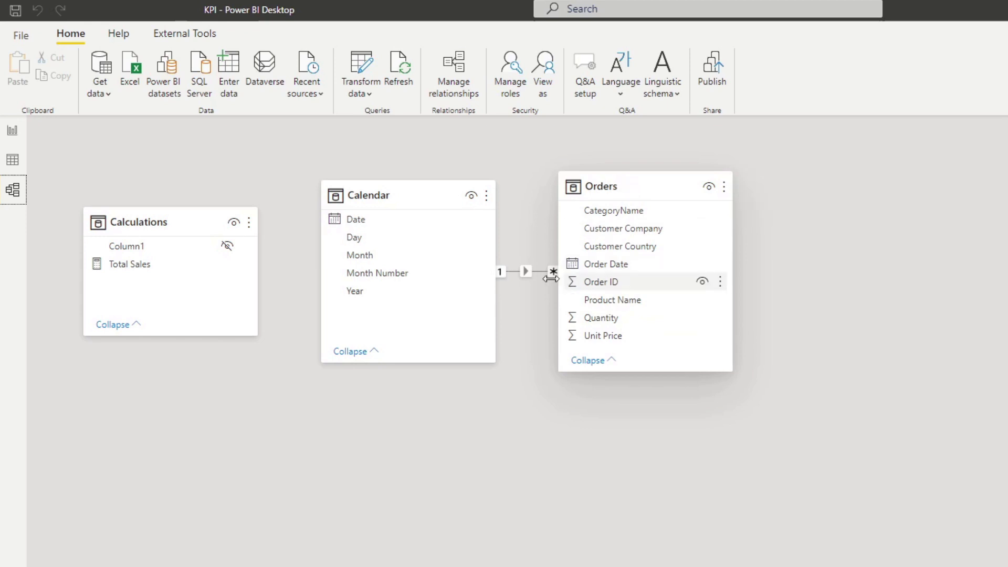
left_click(12, 131)
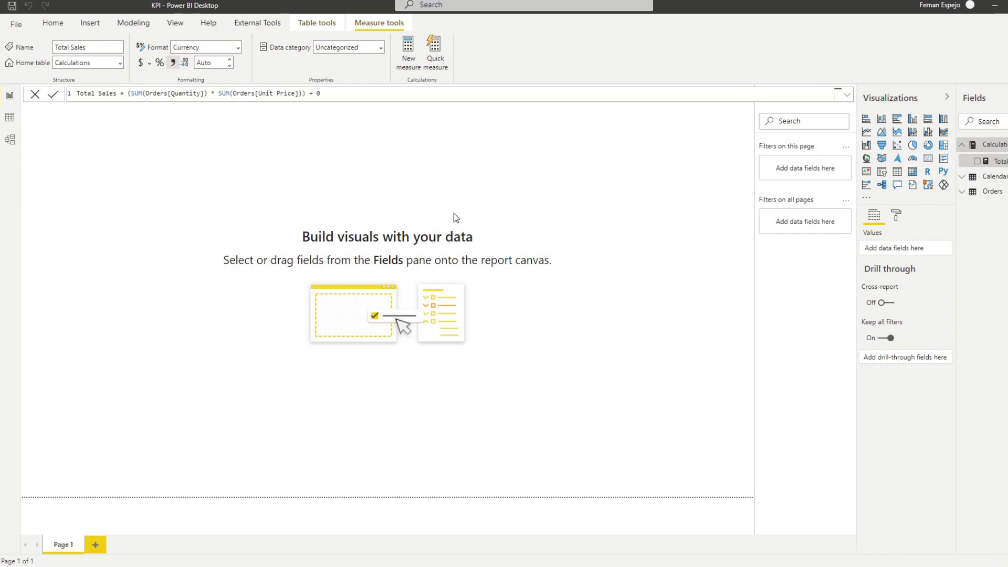
Add a centred KPI of Total Sales trended by Calendar Year, enlarged to about double size.
left_click(866, 172)
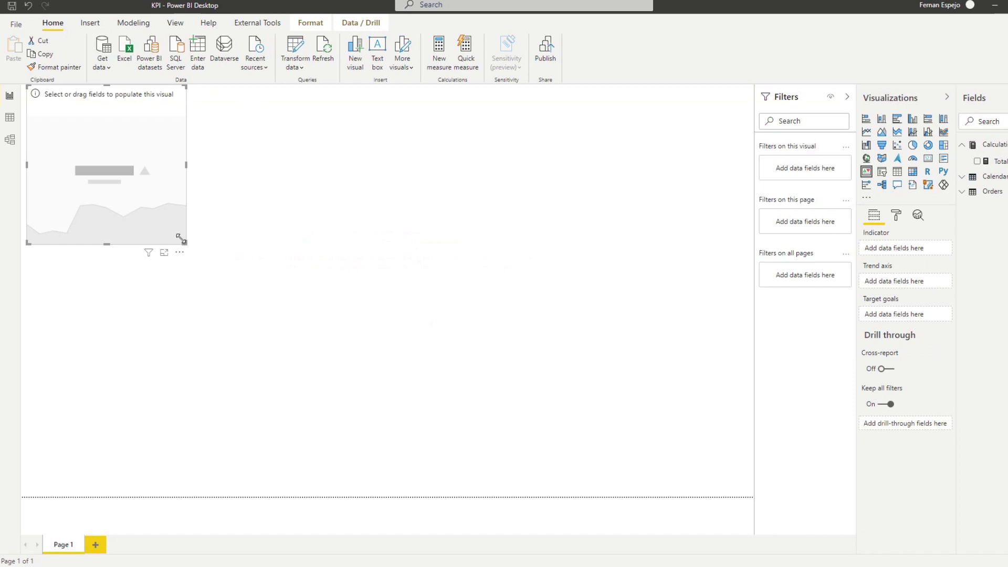
left_click_drag(159, 195, 297, 322)
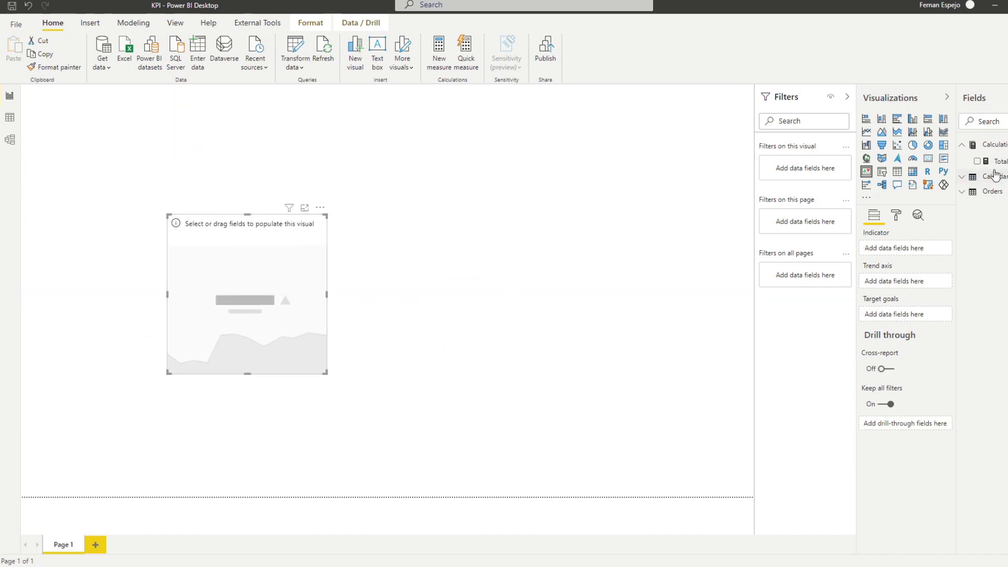
left_click(977, 162)
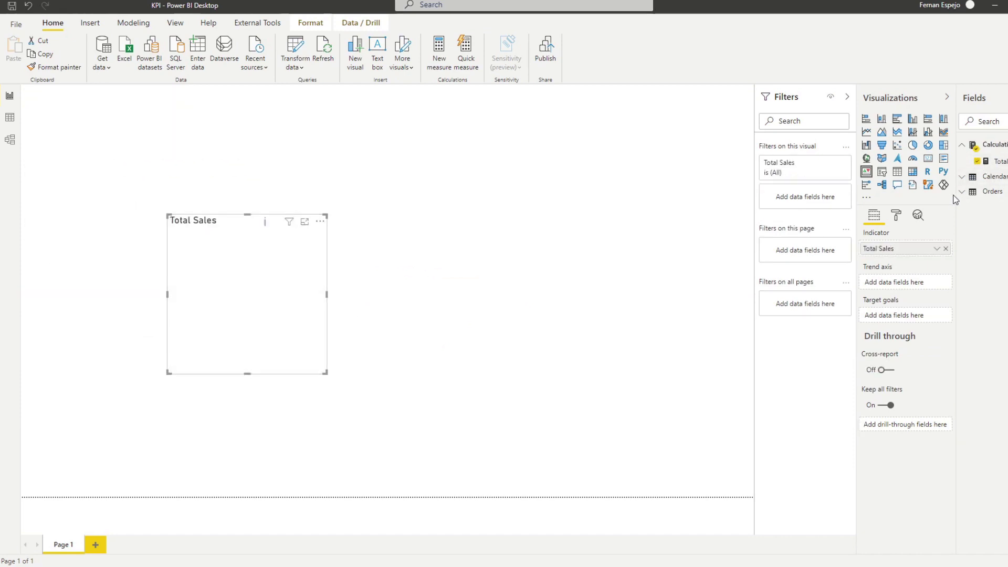
left_click(963, 179)
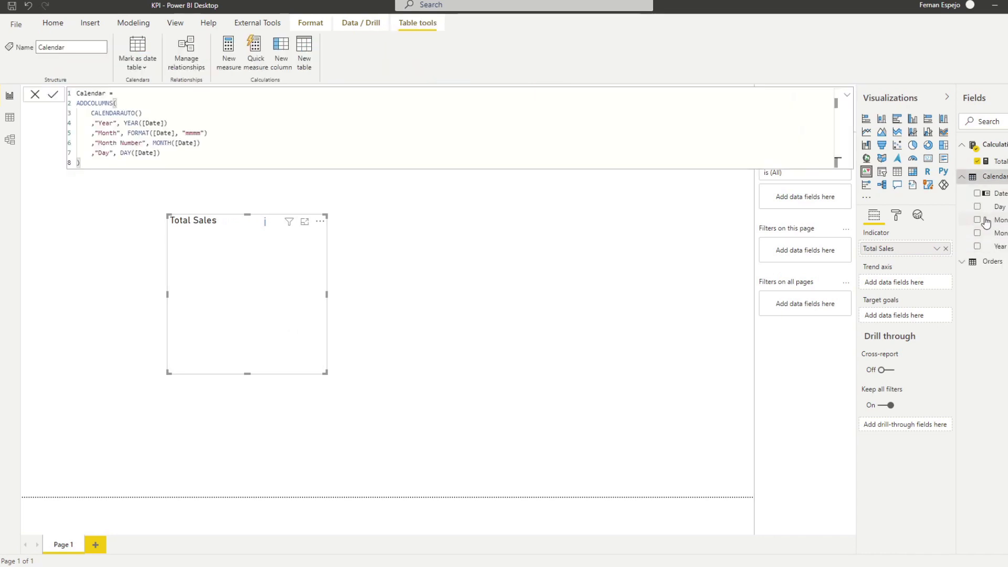
left_click(977, 247)
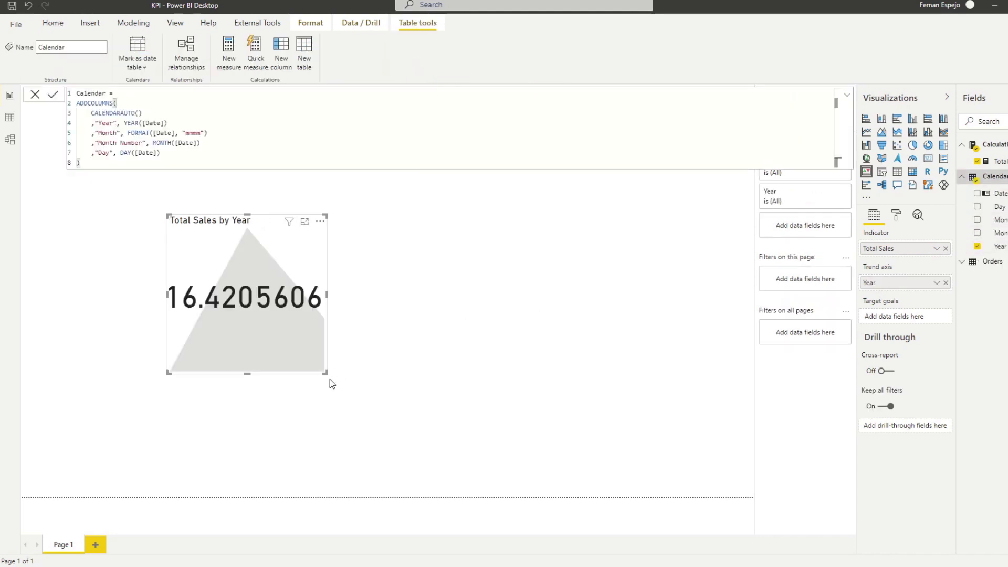
left_click_drag(323, 371, 513, 438)
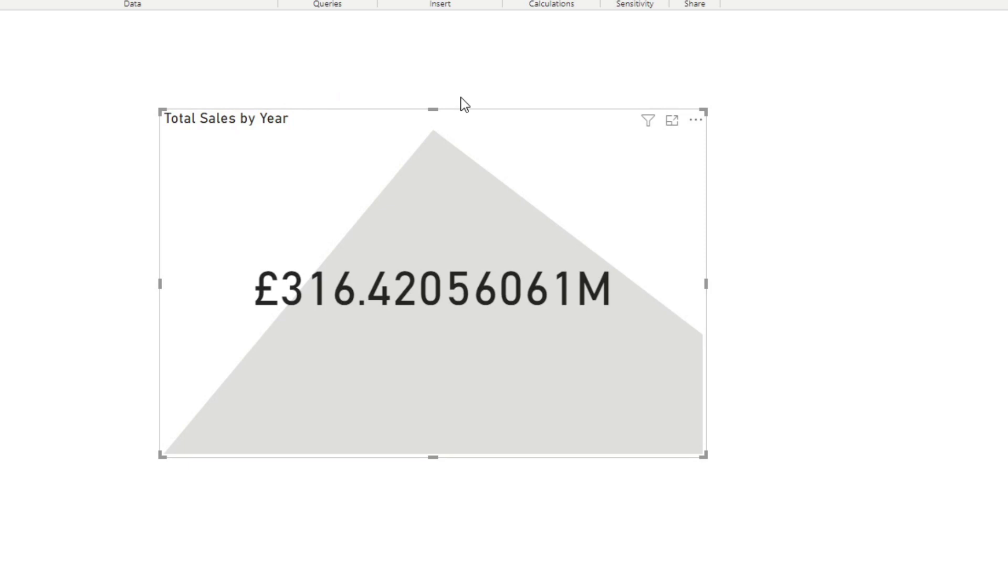
Display the KPI's yearly Total Sales for 1996, 1997 and 1998 as a table.
left_click(697, 122)
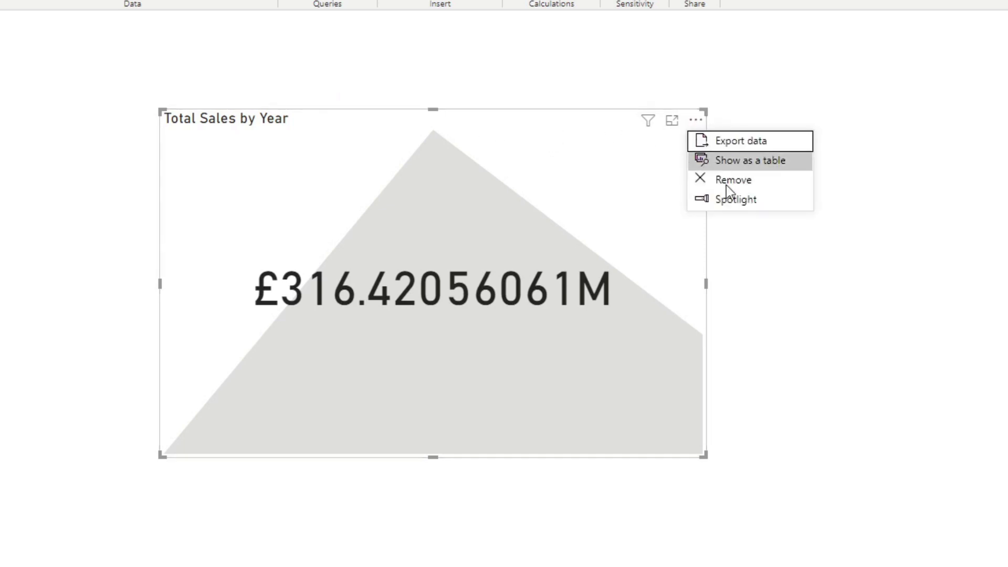
left_click(766, 164)
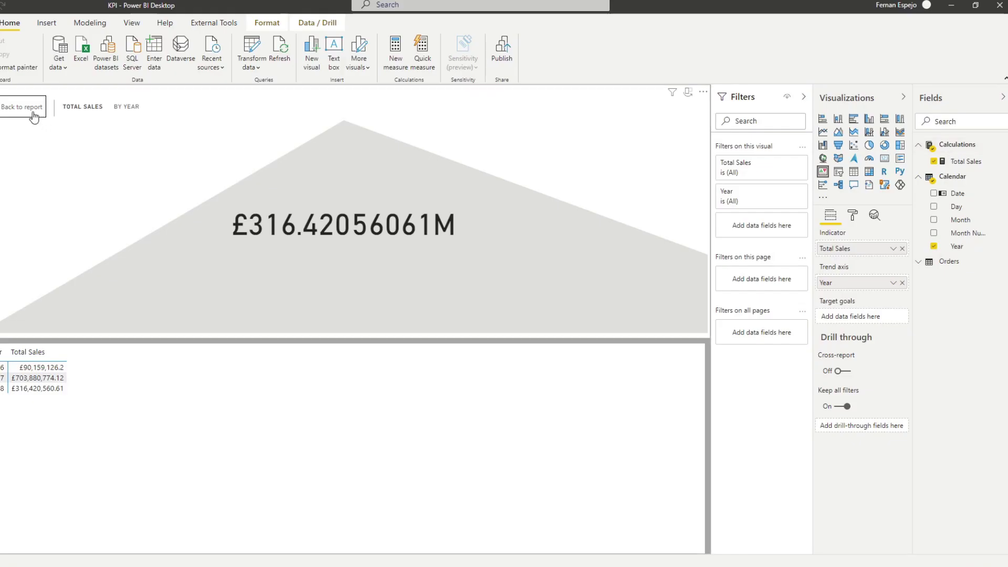
Start a new Calculations measure named Total Sales PY using CALCULATE.
left_click(33, 116)
right_click(952, 150)
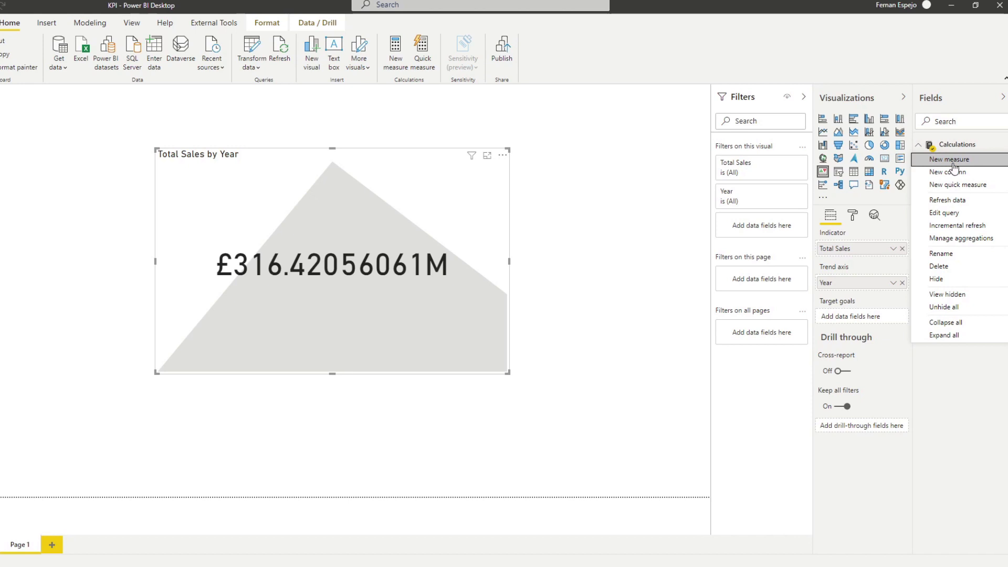
left_click(949, 160)
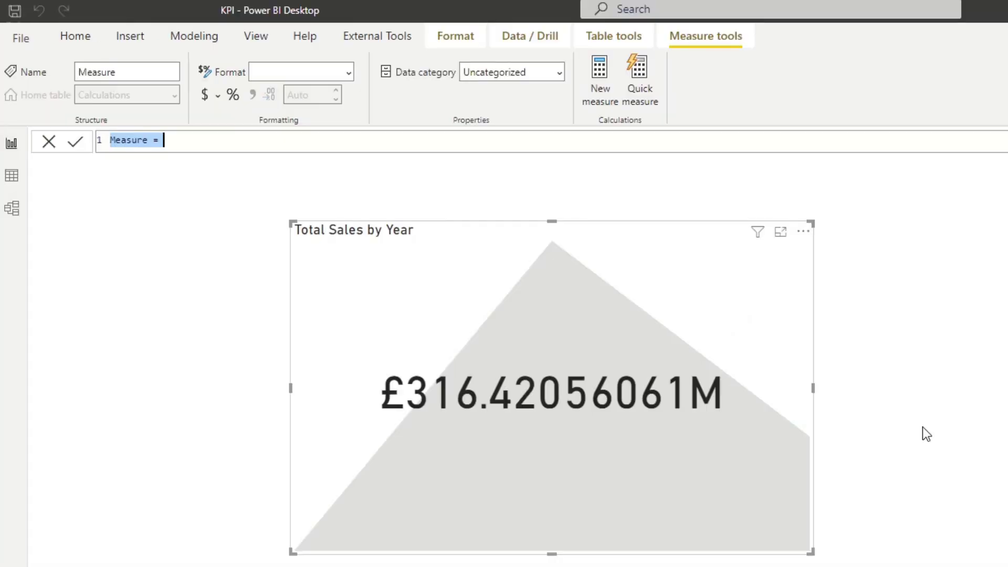
key("BackSpace")
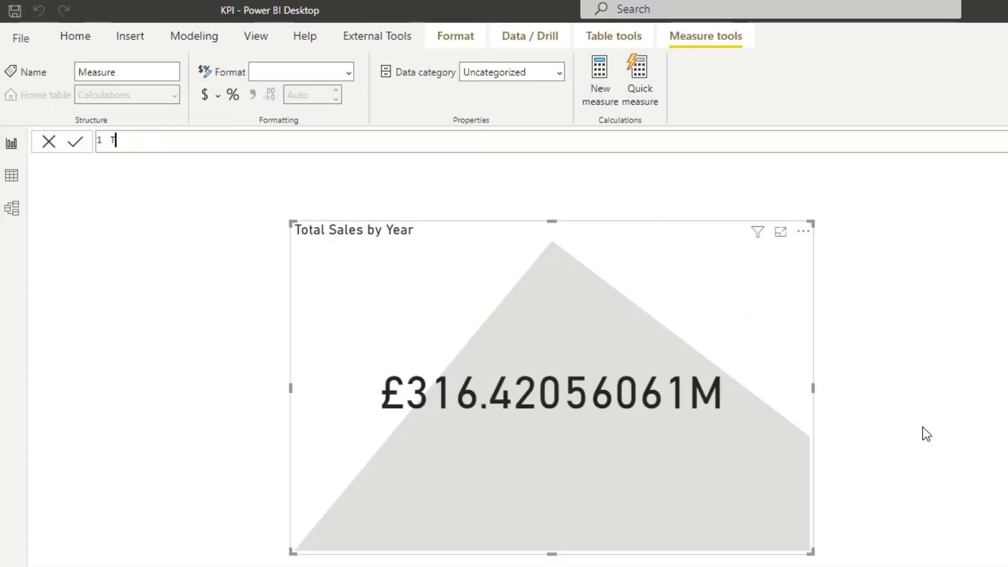
type("Total Sales PY = CALC")
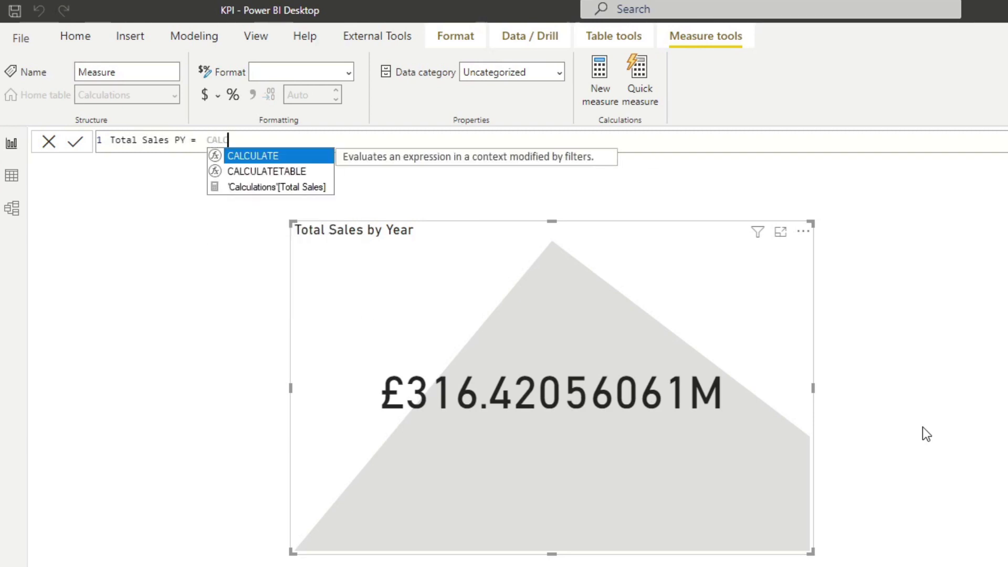
key("Tab")
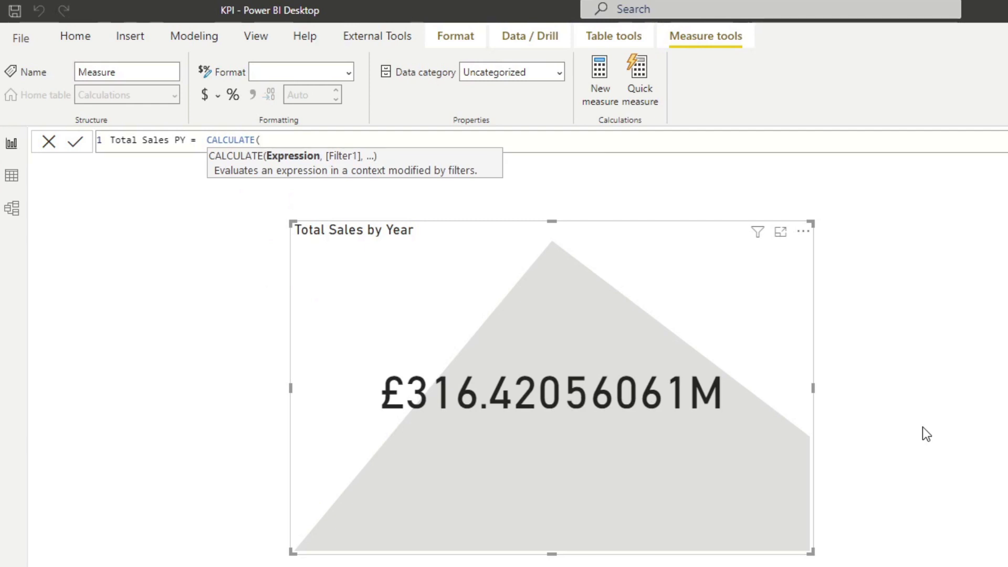
Complete it as CALCULATE([Total Sales], PREVIOUSYEAR('Calendar'[Date])) and commit the measure.
type("Total")
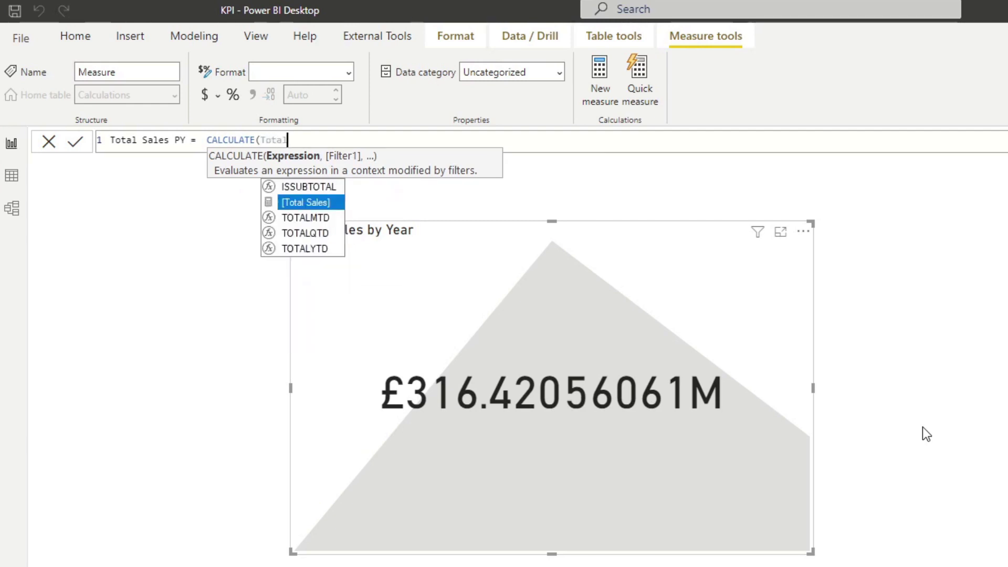
key("Tab")
type(",")
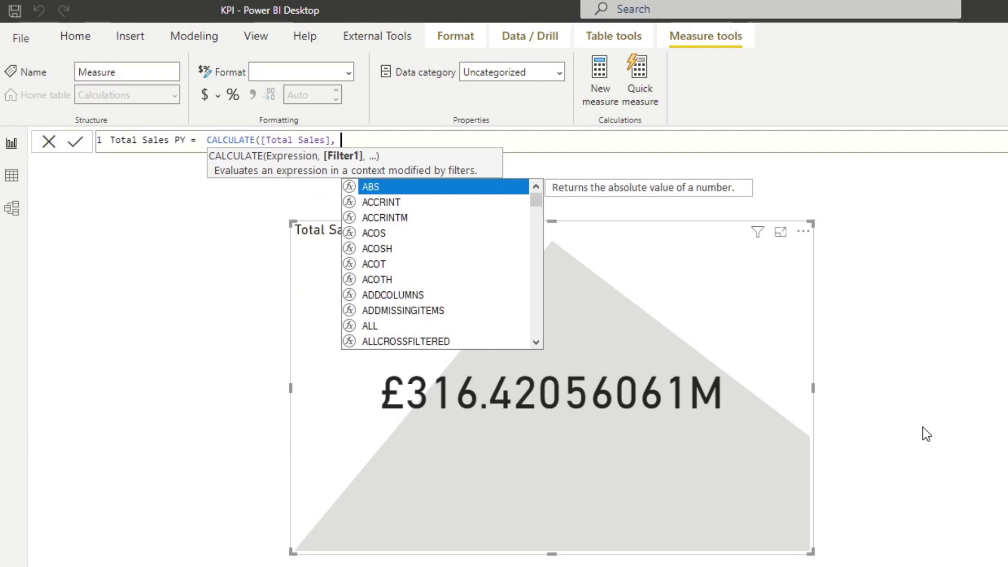
type(" PREVIOU")
key("Down")
key("Down")
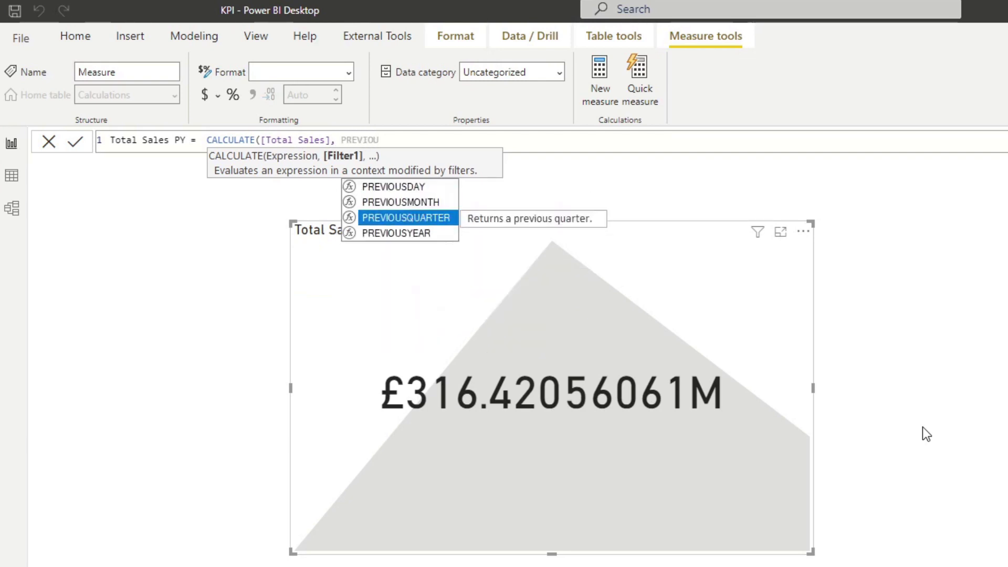
key("Down")
key("Tab")
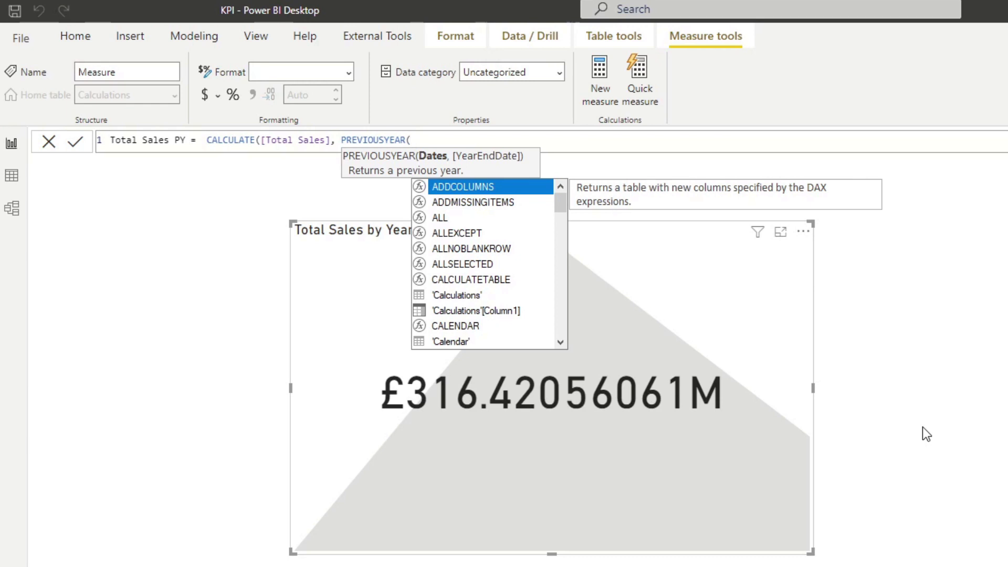
type("date")
key("Tab")
type(")")
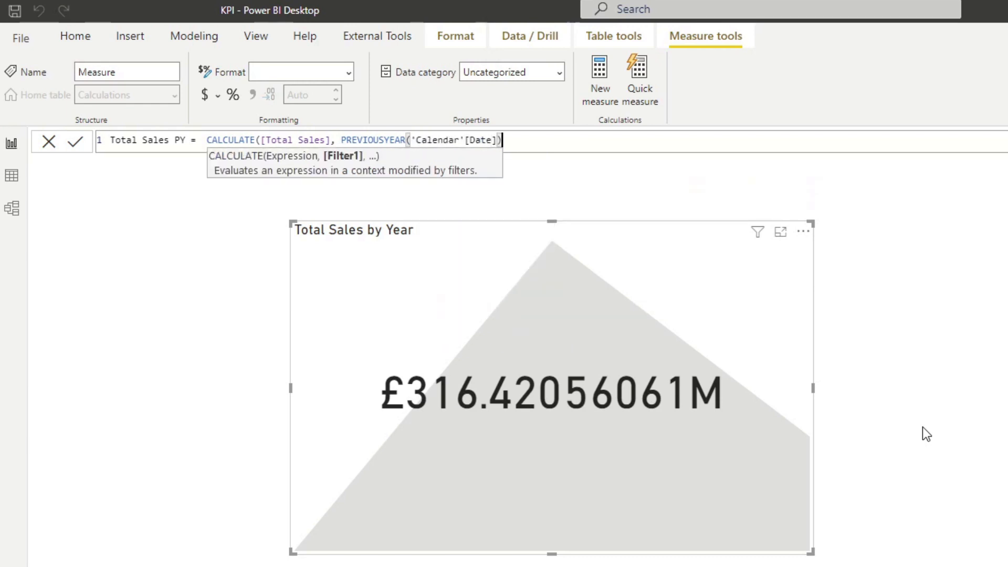
type(")")
key("Return")
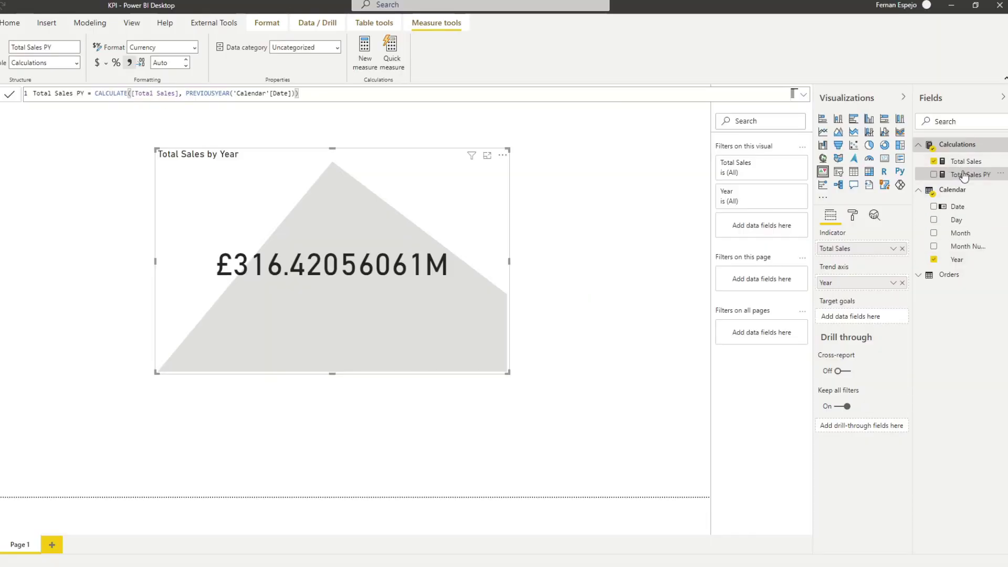
Set Total Sales PY as the KPI's target goal, showing Goal £703.88077412M (-55.05%).
left_click_drag(886, 303, 859, 317)
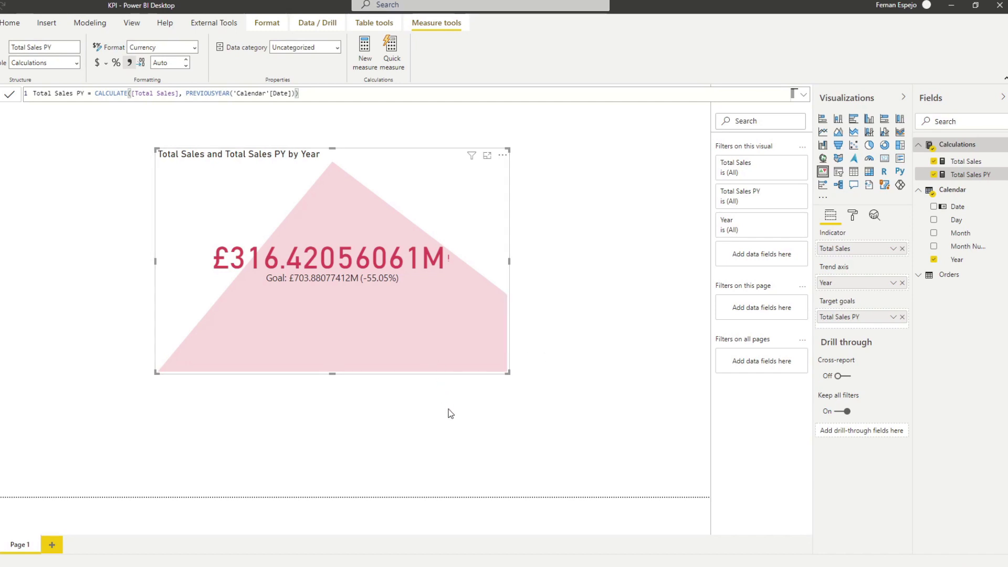
Show the KPI data as a table and check Total Sales PY values: £0, £90,159,126.2, £703,880,774.12.
left_click(502, 154)
left_click(527, 181)
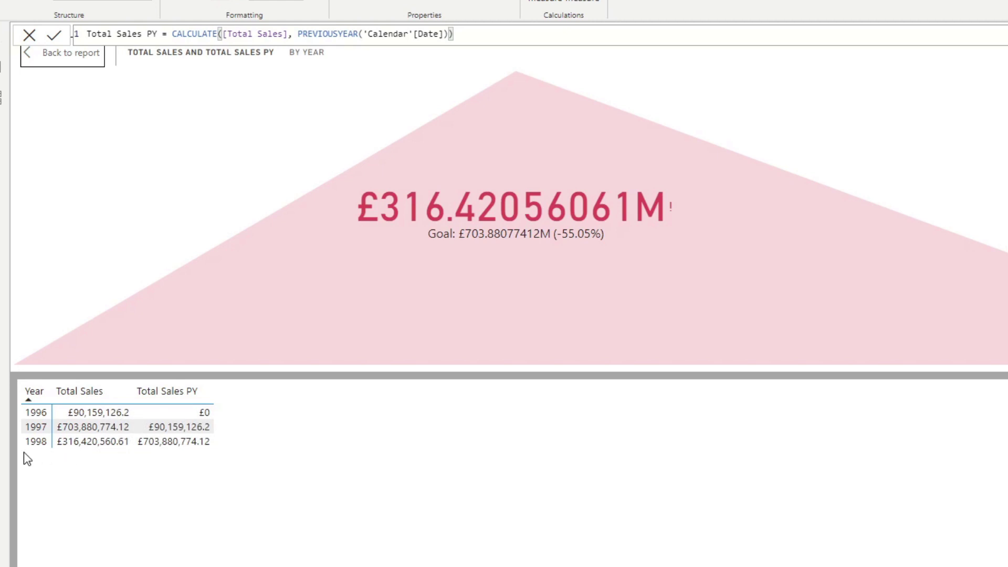
mouse_move(82, 445)
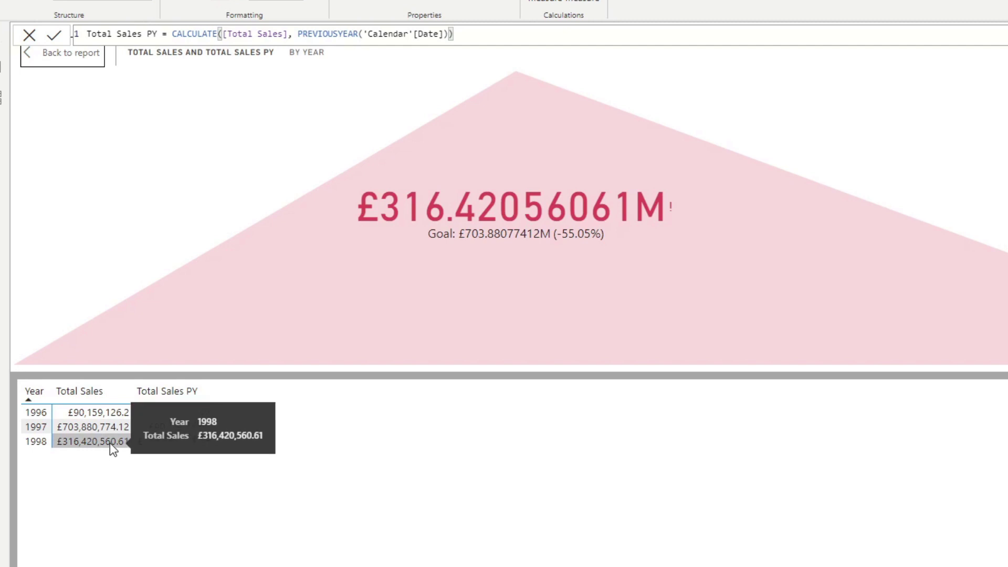
mouse_move(145, 442)
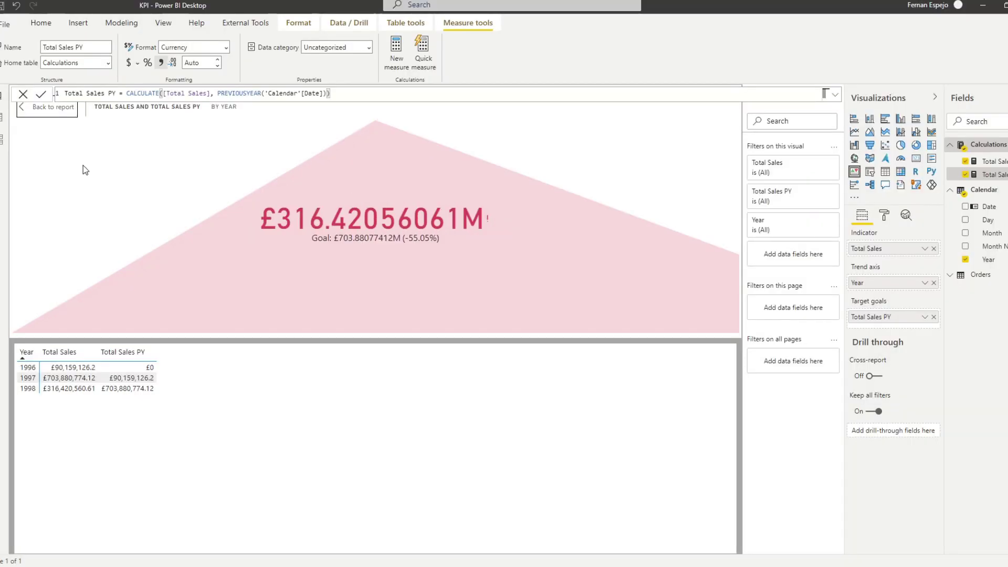
Move the KPI left and add a CategoryName slicer at the top right.
left_click(57, 119)
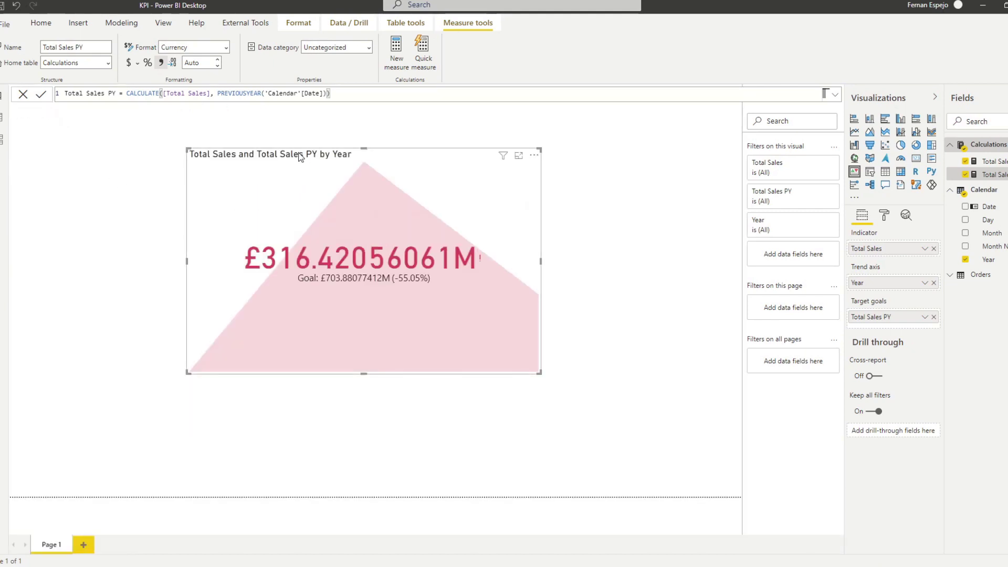
left_click_drag(305, 166, 112, 197)
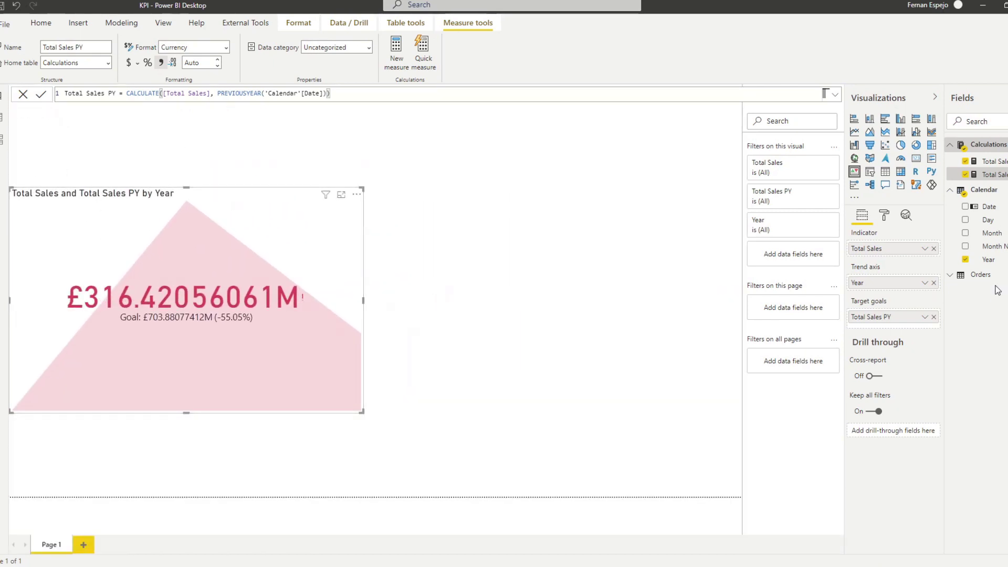
left_click(949, 278)
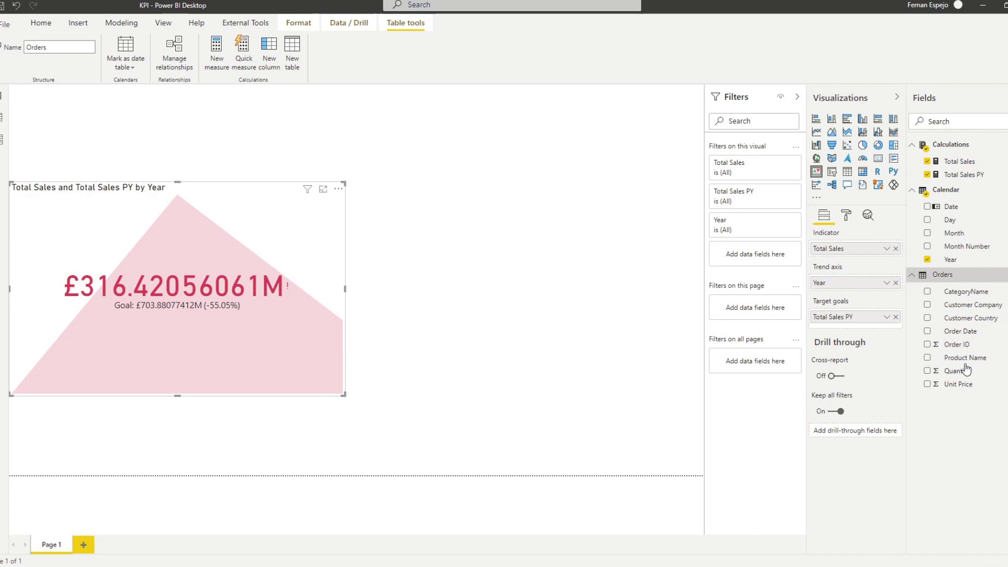
left_click_drag(968, 292, 599, 220)
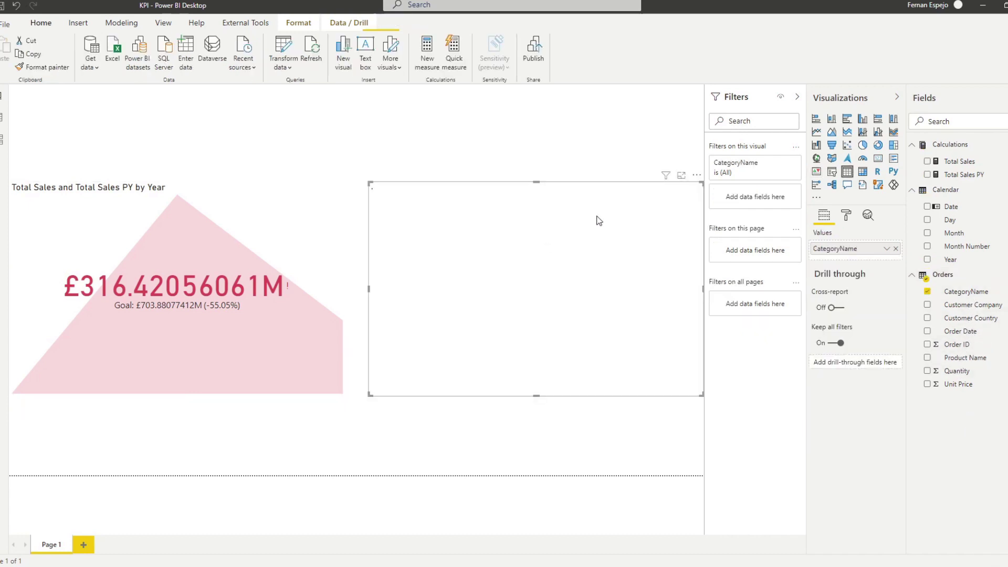
left_click(832, 171)
left_click_drag(369, 289, 601, 224)
Filter the CategoryName slicer to Seafood, shorten it, and add a Customer Country visual.
left_click(590, 186)
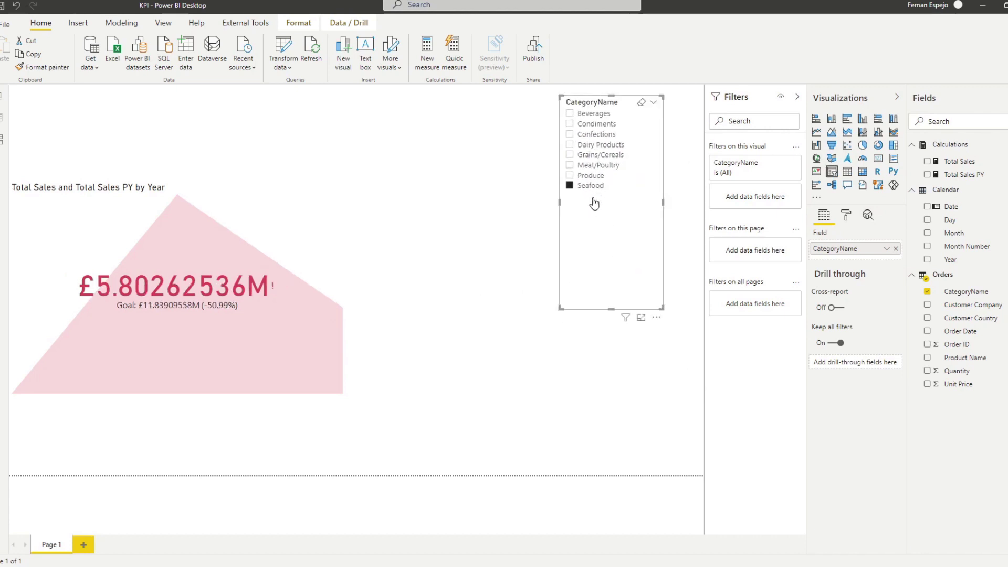
left_click_drag(611, 309, 611, 221)
left_click(625, 326)
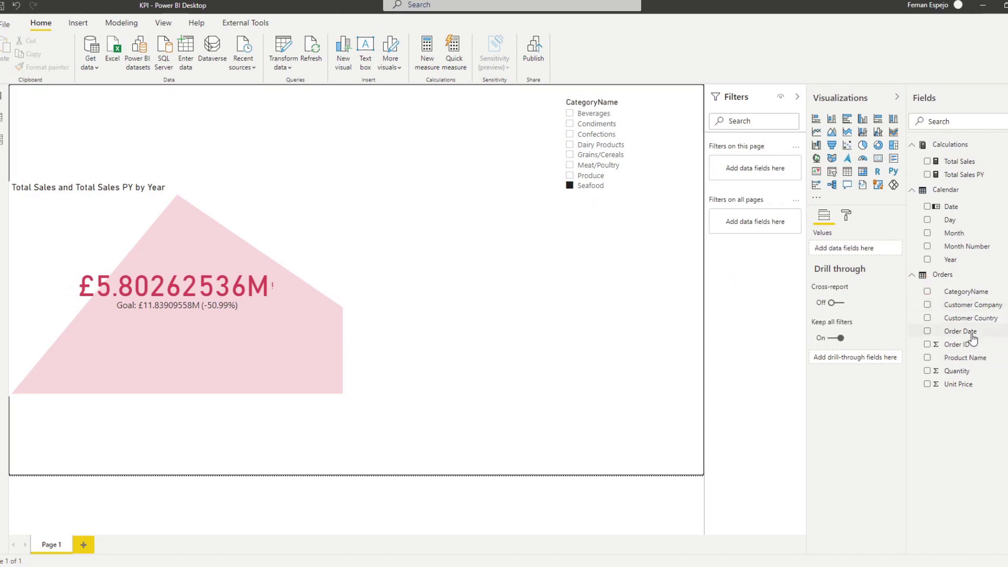
left_click_drag(971, 317, 650, 344)
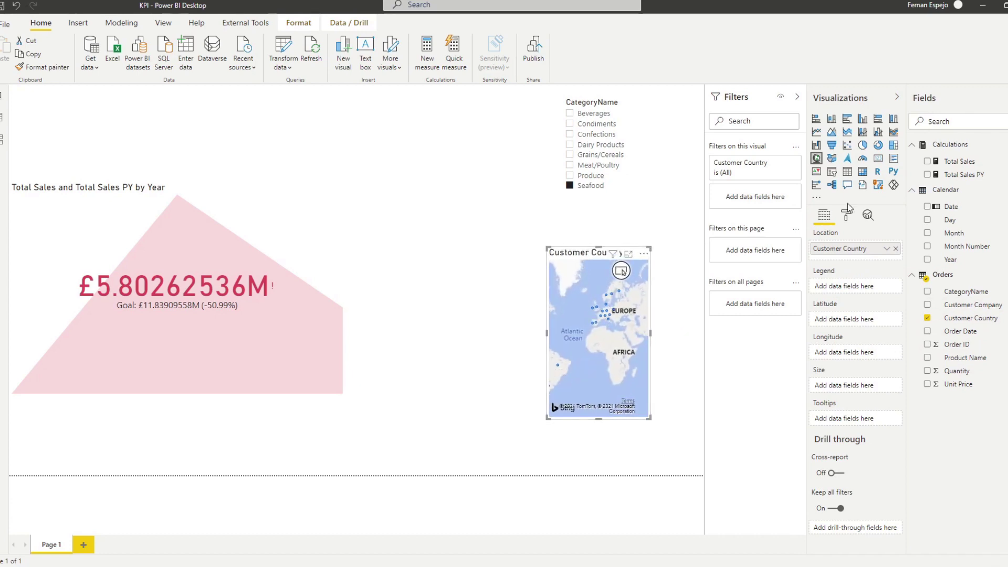
Make Customer Country a slicer filtered to France, dropping the KPI to £15.37725K.
left_click(831, 171)
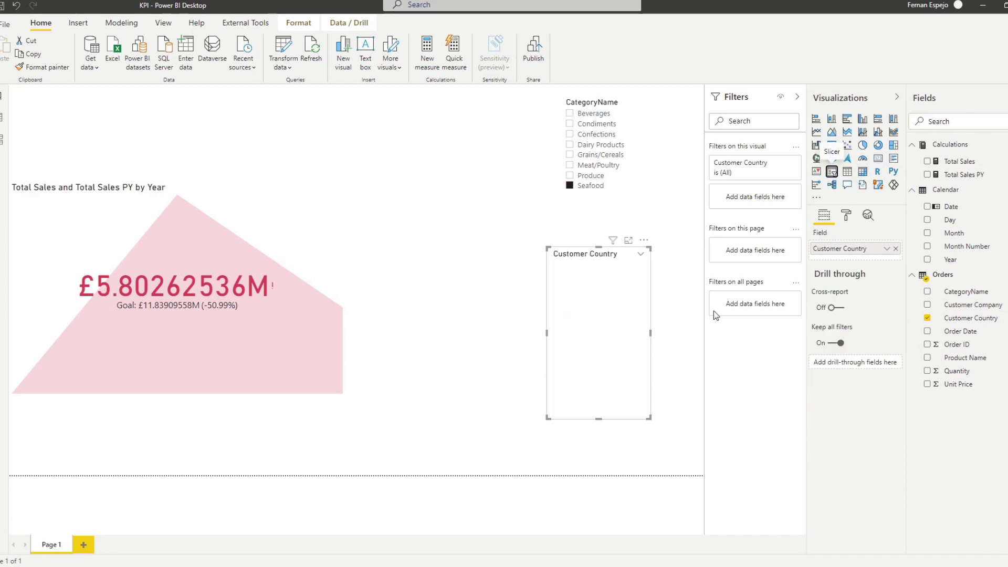
scroll(594, 303, "down", 2)
left_click(578, 284)
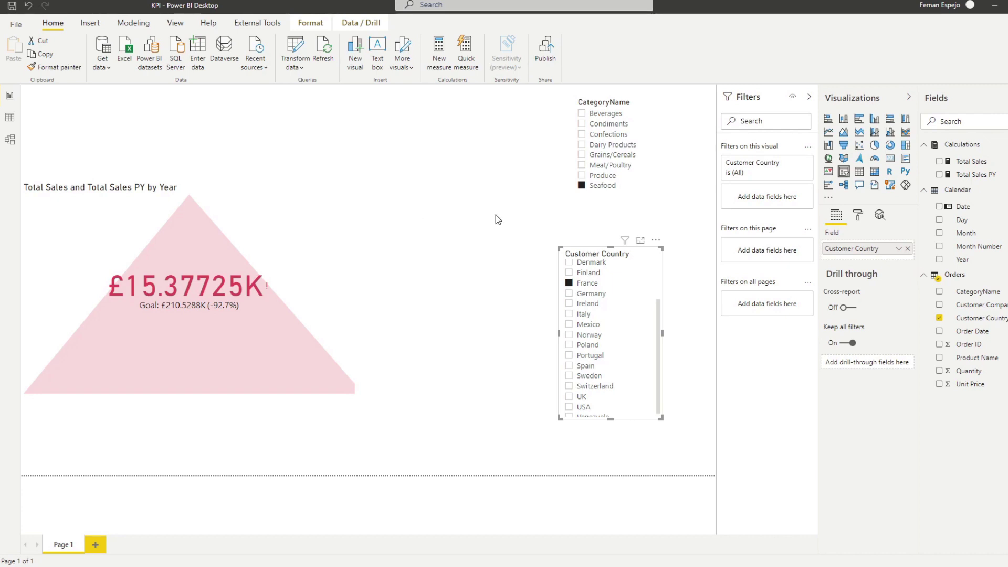
Place a Year range slicer across the top above the KPI and test its 1996–1998 range.
left_click(519, 195)
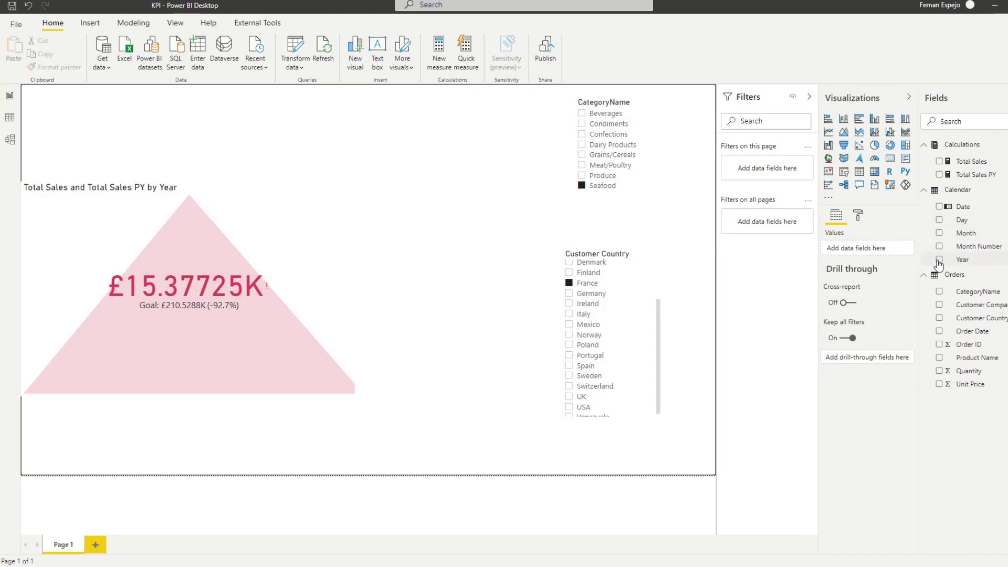
left_click(939, 260)
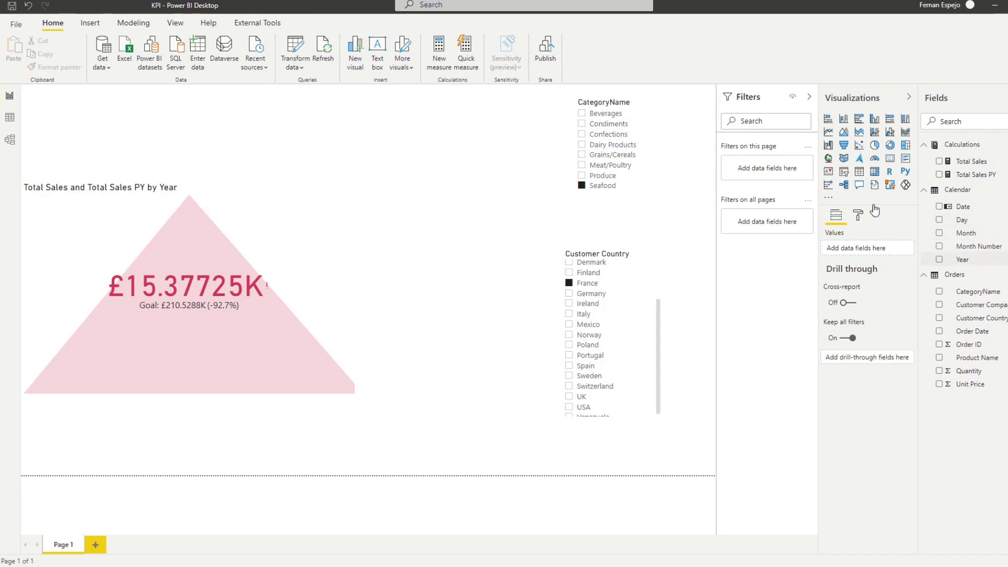
left_click(844, 172)
left_click_drag(266, 103, 276, 92)
left_click_drag(200, 170, 198, 158)
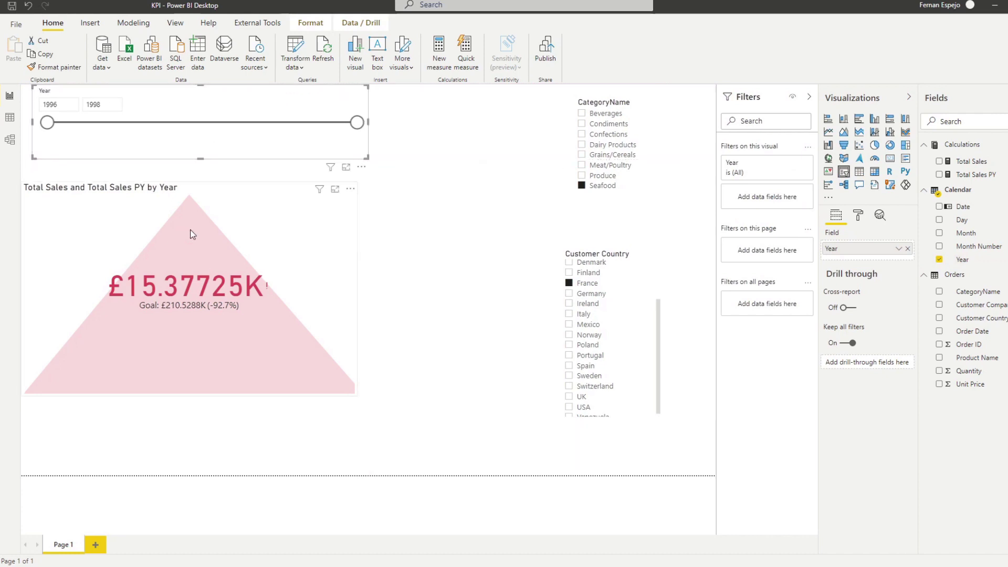
left_click_drag(357, 123, 239, 130)
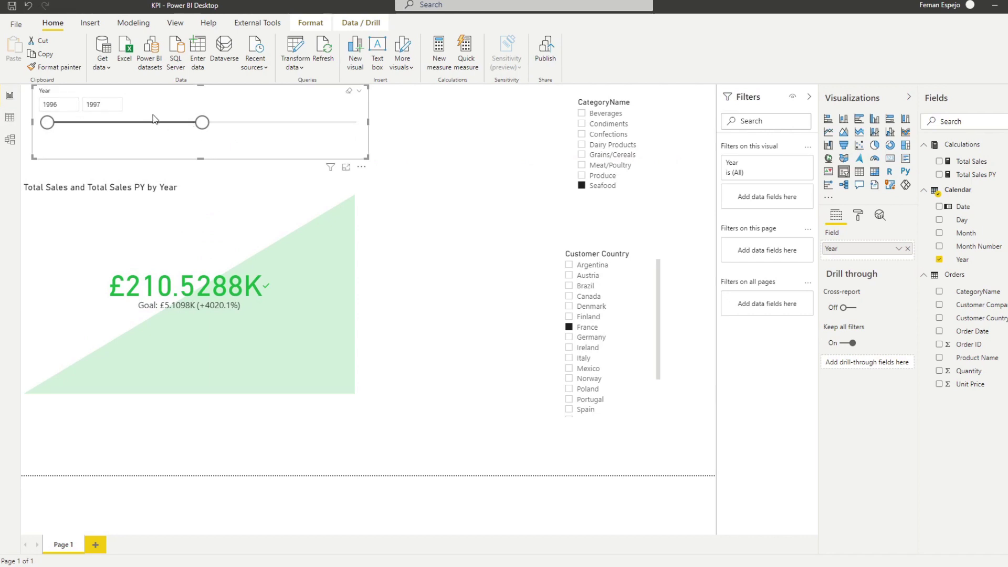
left_click_drag(202, 123, 367, 129)
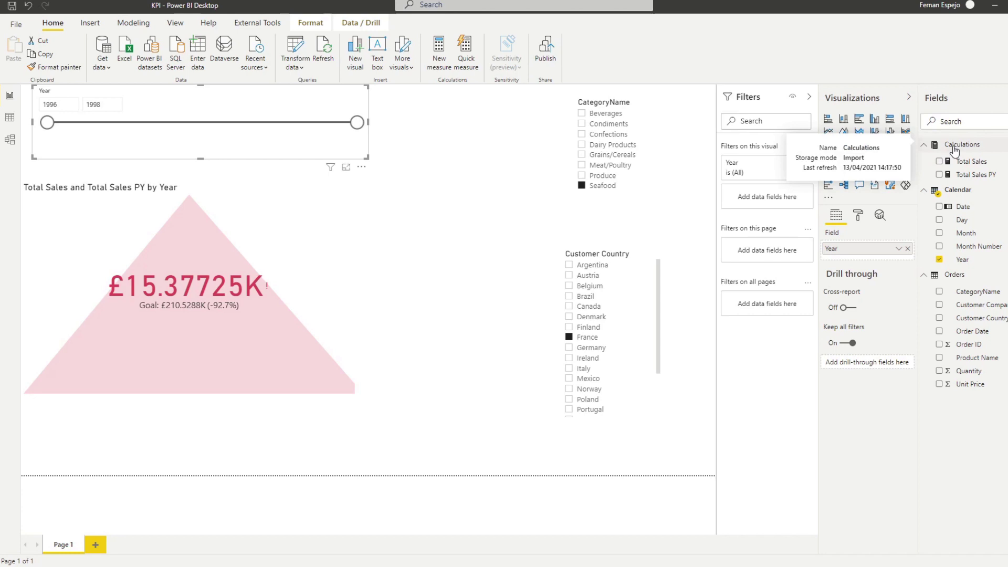
In Calculations, create measure Total Sales PM = CALCULATE([Total Sales], PREVIOUSMONTH('Calendar'[Date])).
right_click(954, 150)
key("Escape")
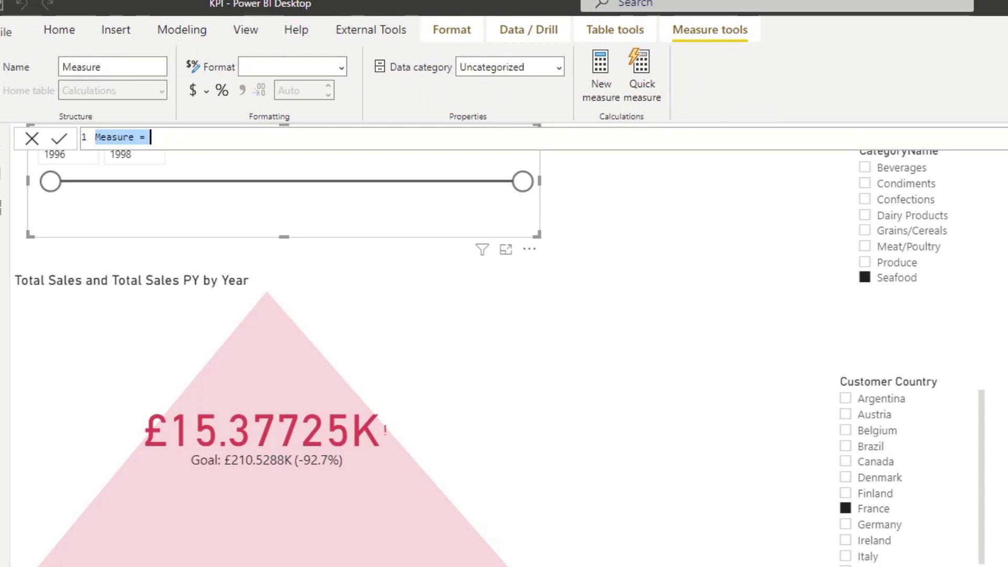
type("Total SALE")
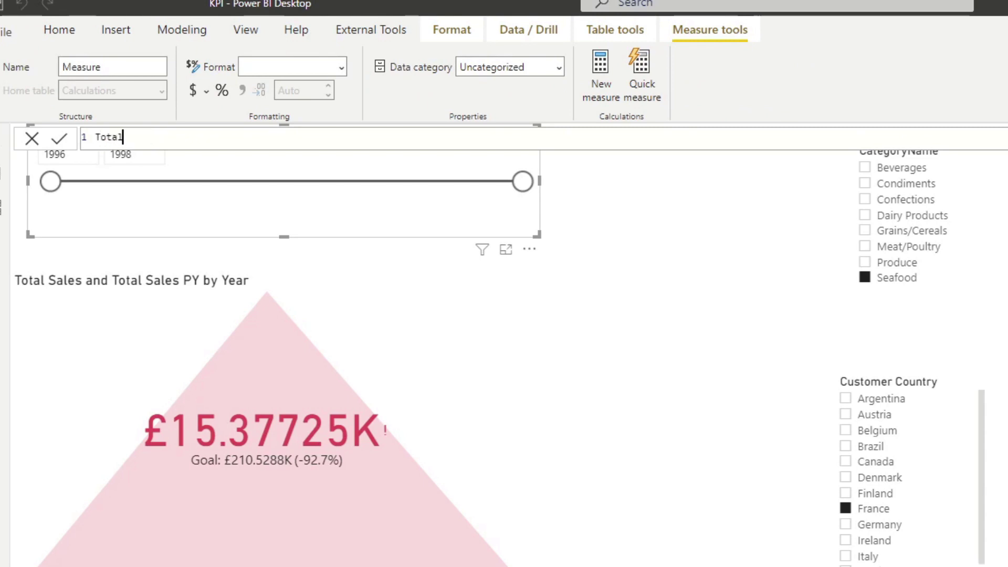
key("BackSpace")
key("BackSpace")
key("BackSpace")
type("ales PM")
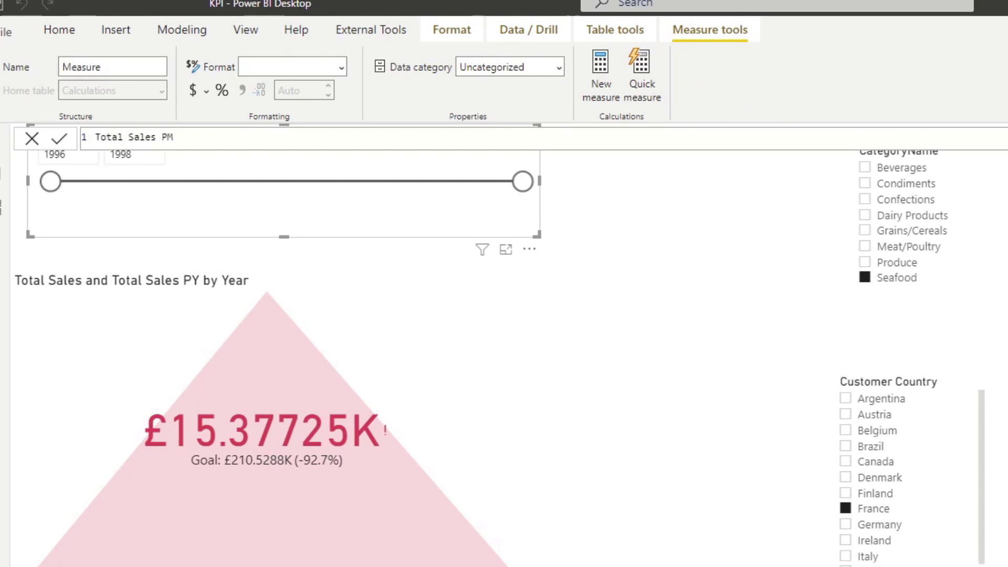
type(" = CALC")
key("Tab")
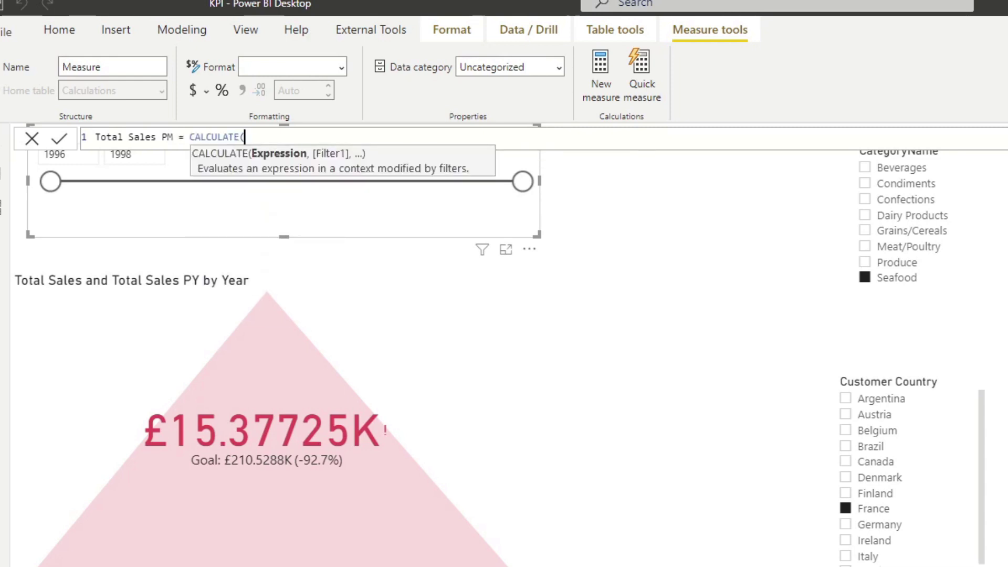
type("Total")
key("Tab")
type(", ")
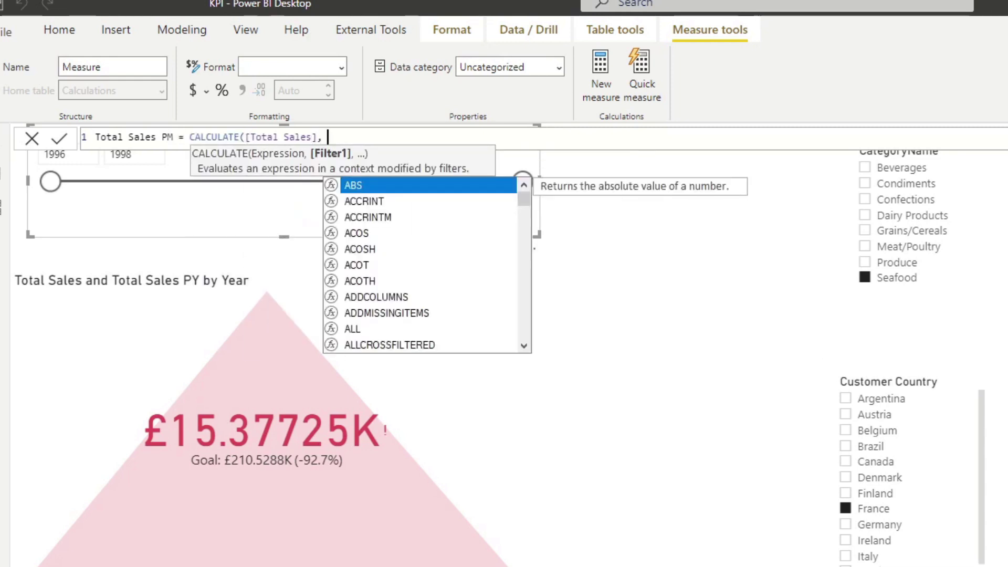
type("PREVIOU")
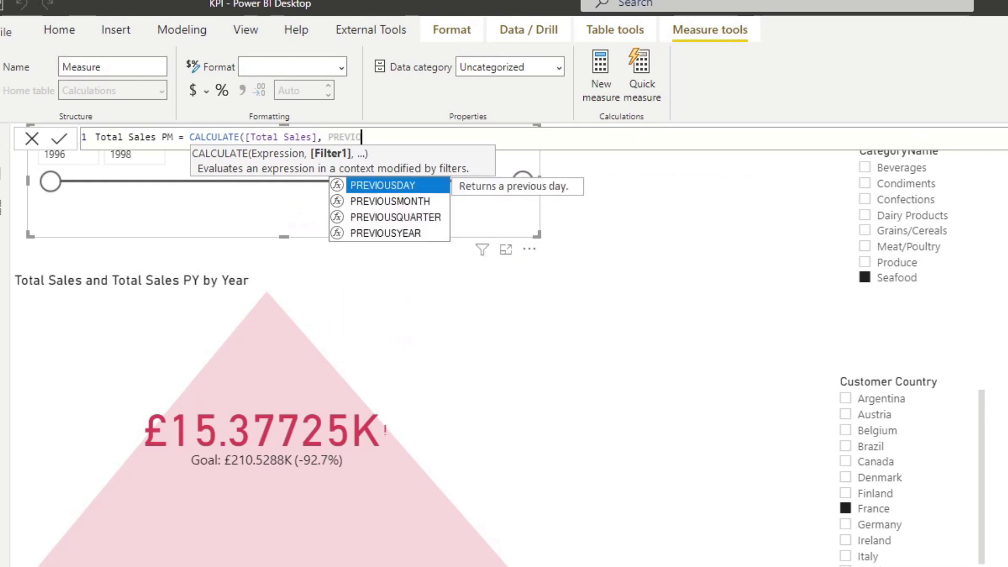
key("Down")
key("Tab")
type("cal")
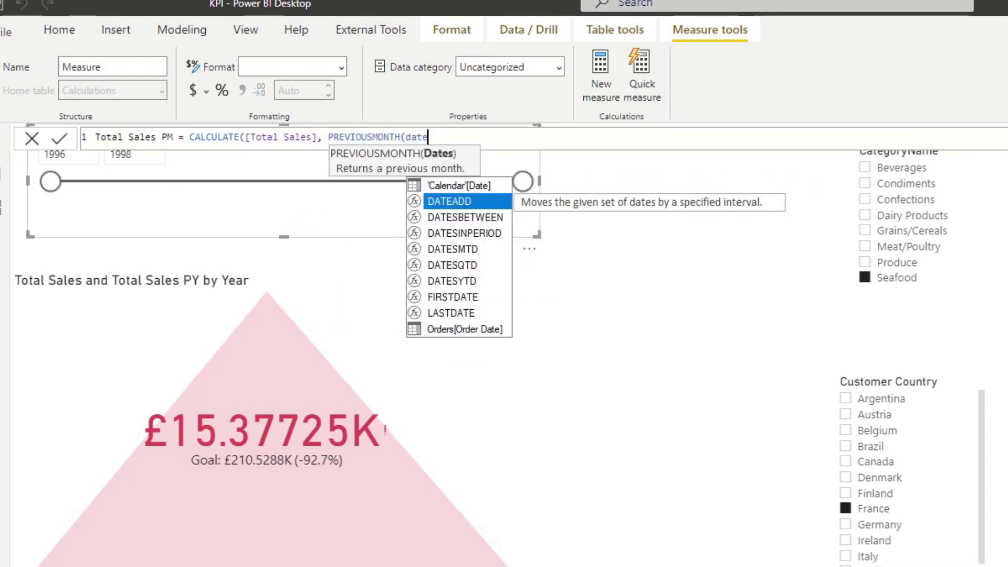
key("Up")
key("Tab")
type("))")
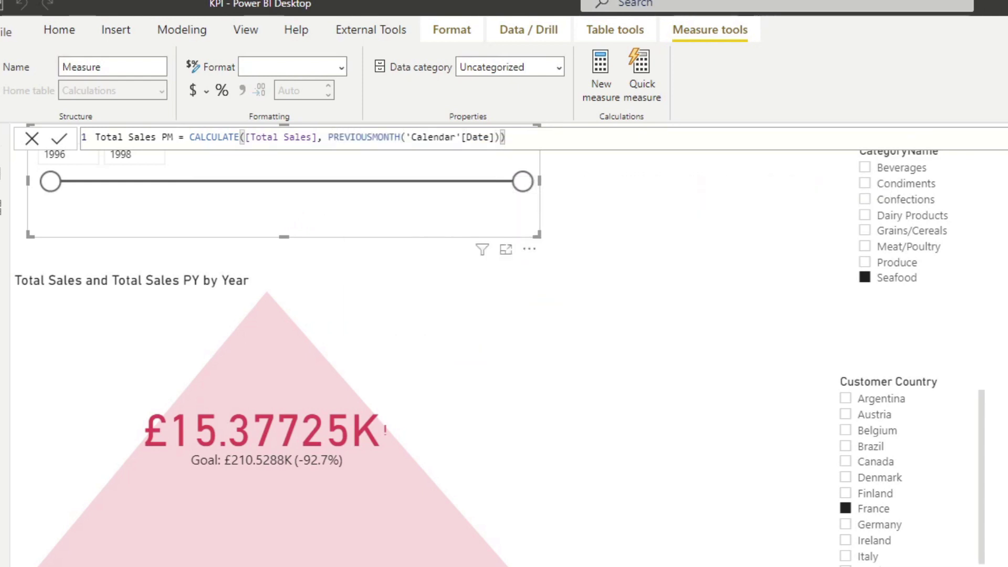
key("Return")
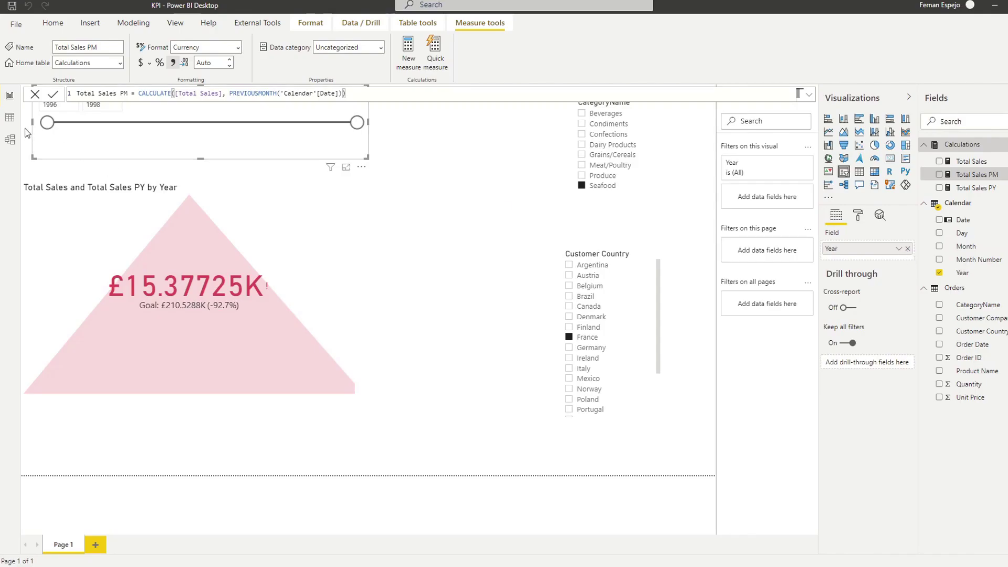
Add a line ,"Year Month", FORMAT([Date], "yyyy mm") after the Year column in the Calendar formula.
left_click(973, 209)
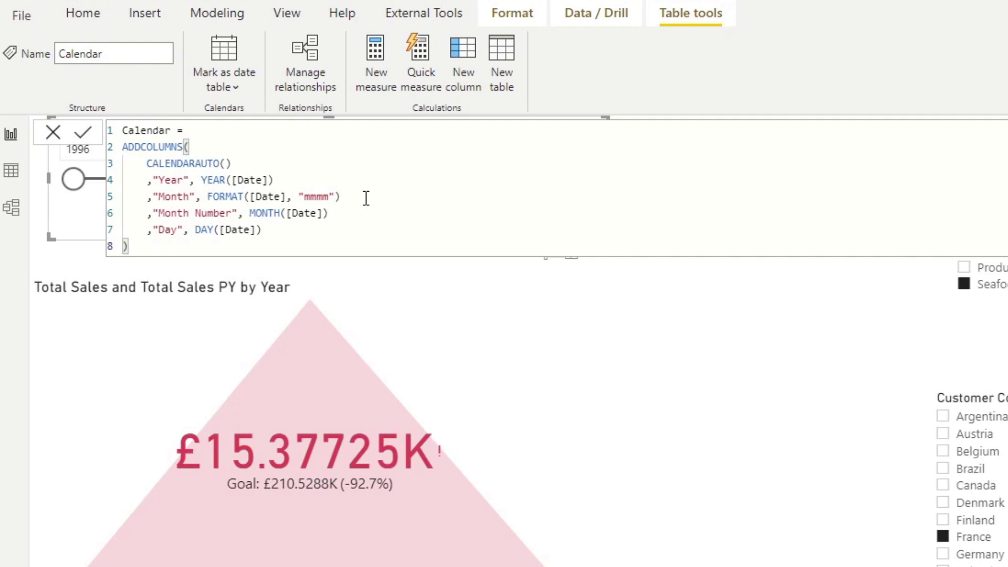
left_click(298, 180)
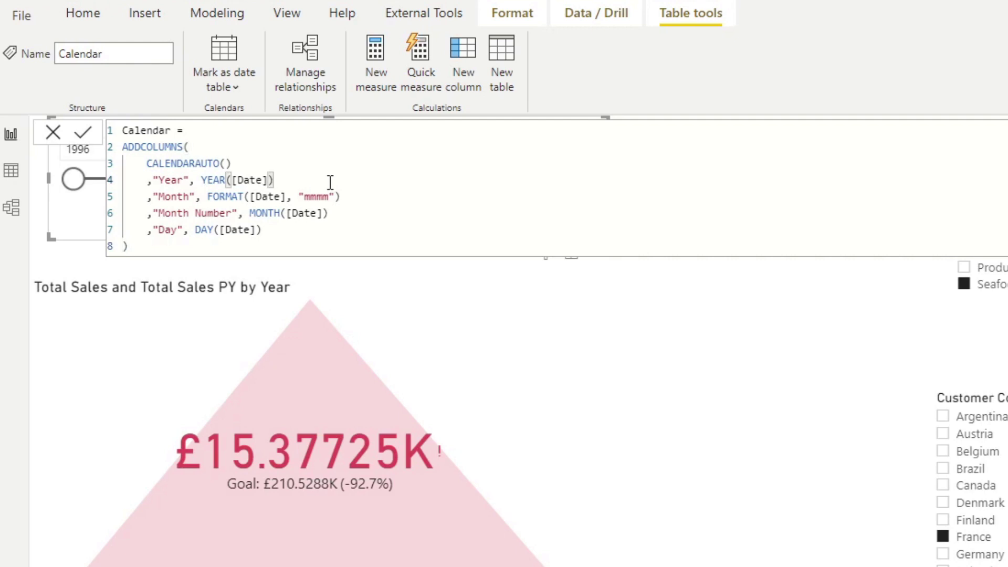
key("Return")
type(",")
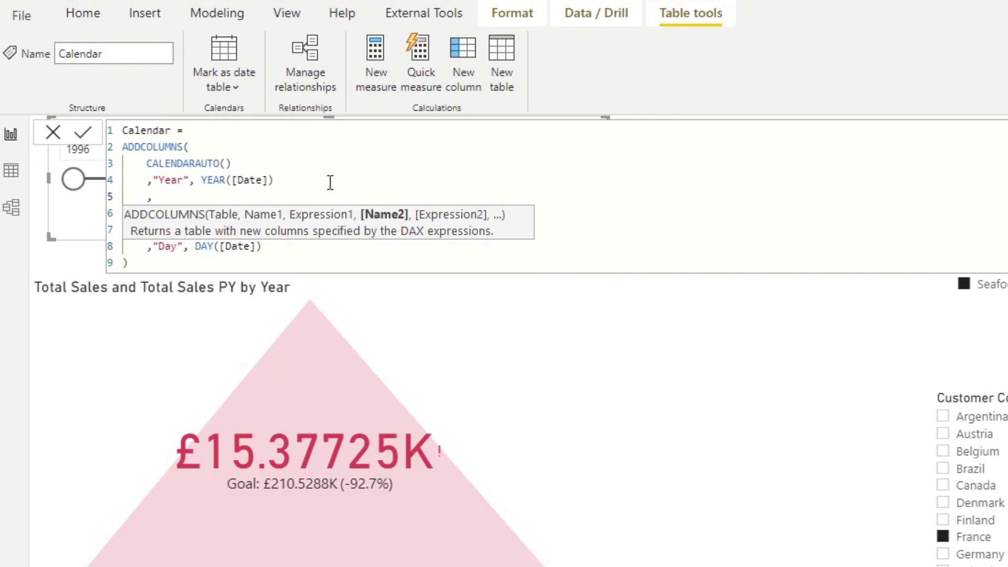
type("\"Year")
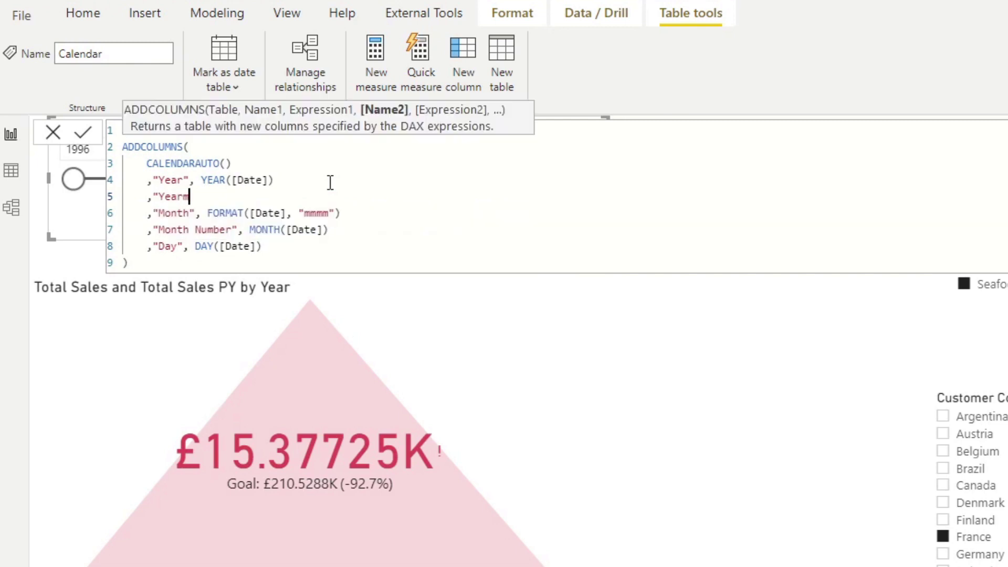
type(" Month\", ")
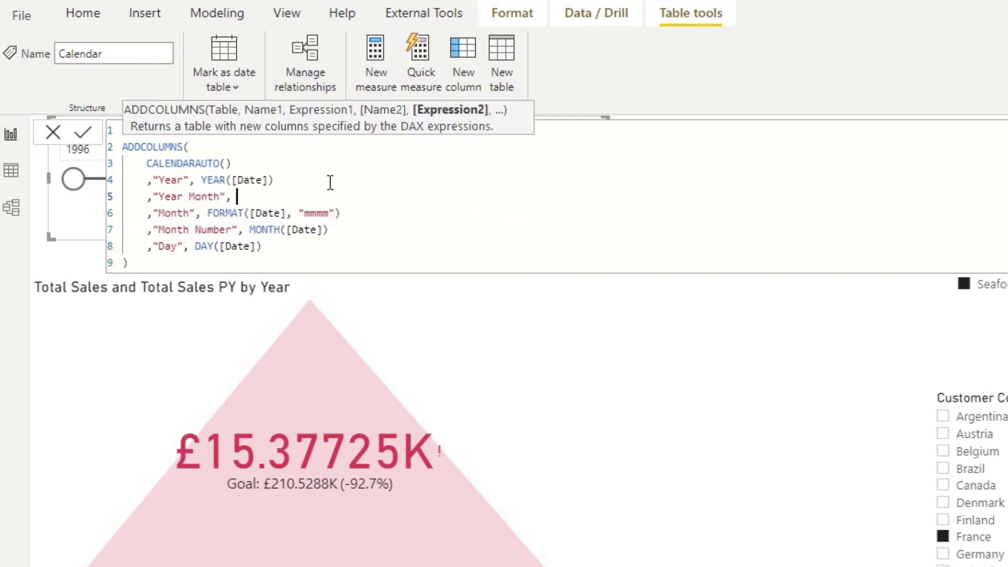
type("FORM")
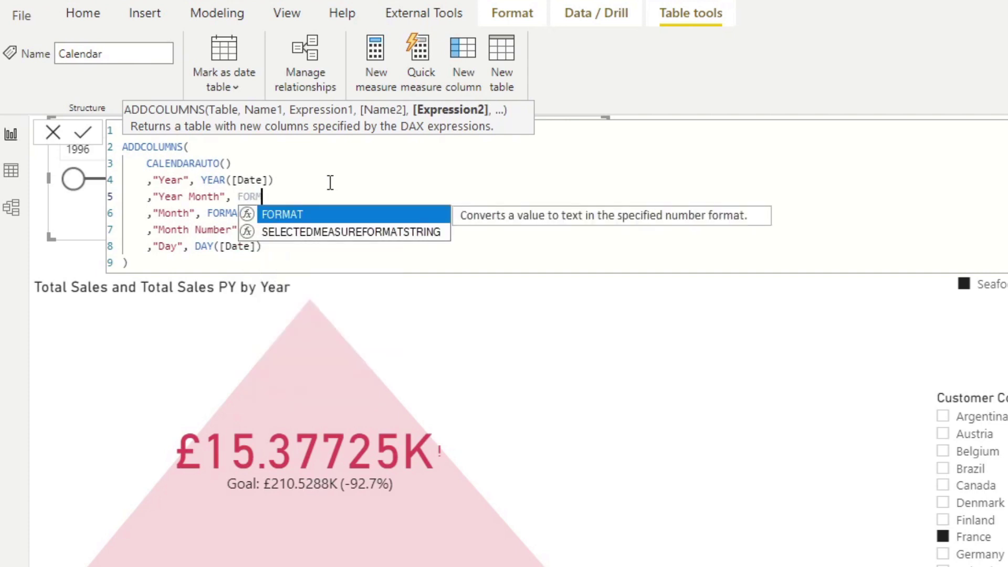
key("Tab")
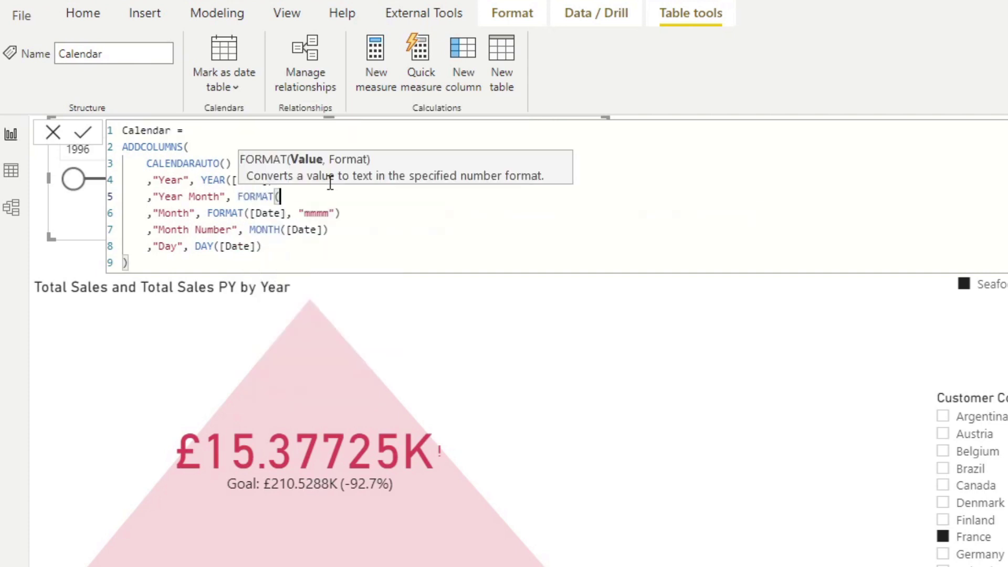
type("[Date]")
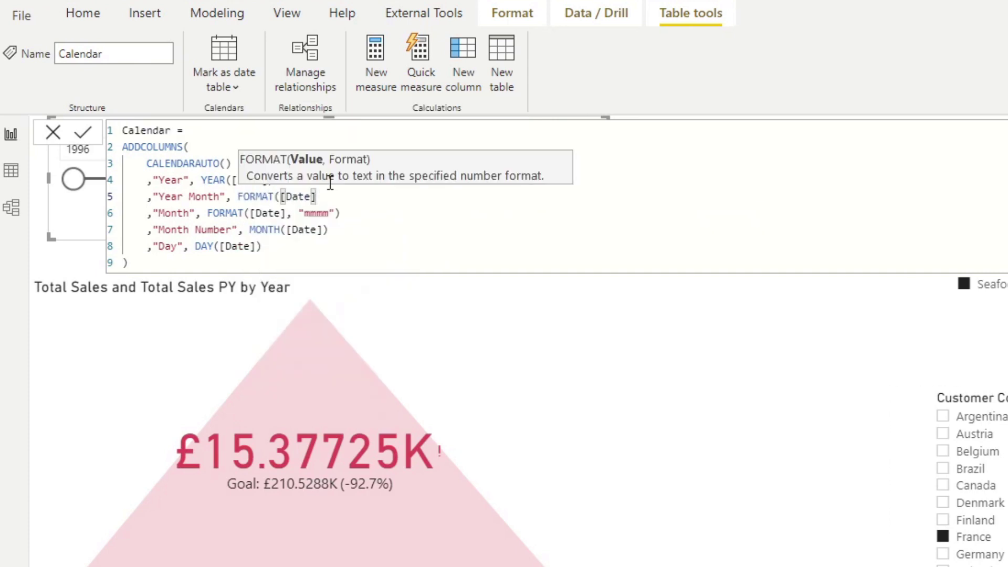
type(", \"")
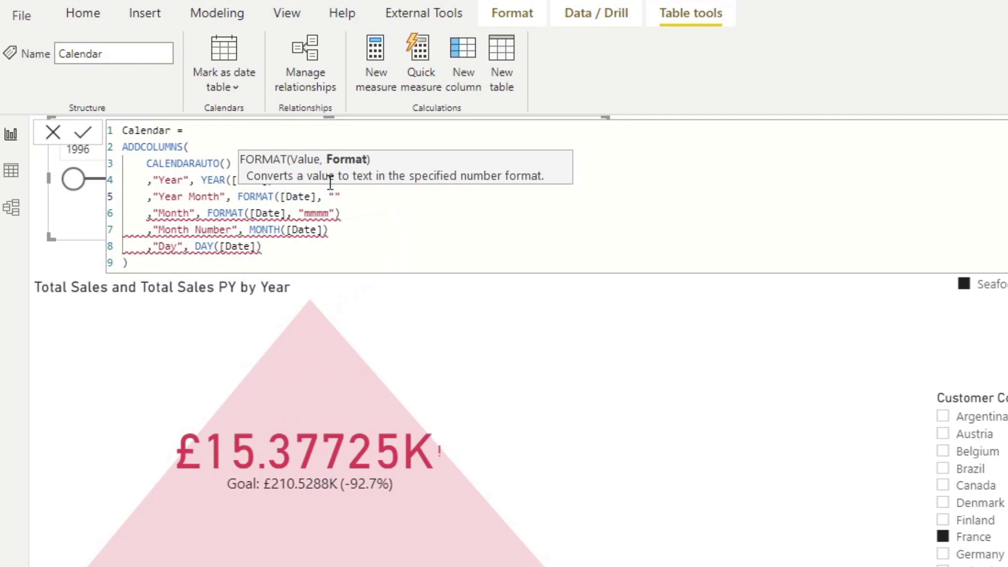
type("yyyy")
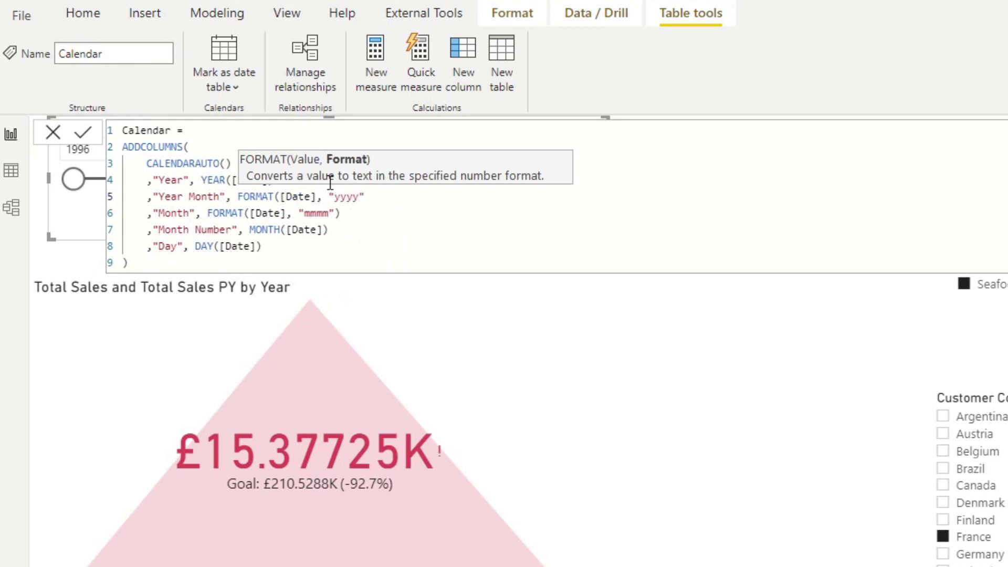
type(" mm\"")
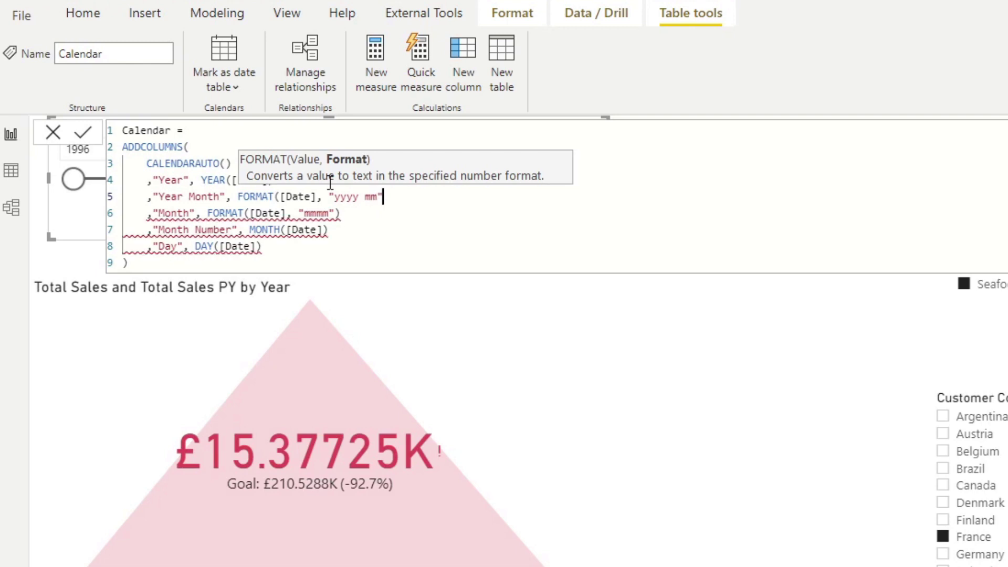
type(")")
key("Return")
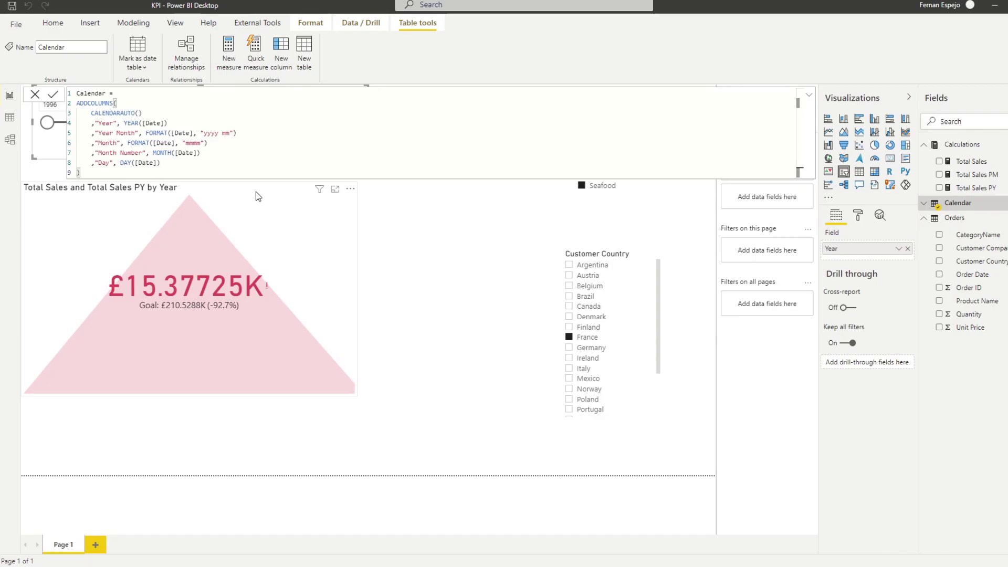
Replace Year with Calendar's Year Month in the KPI visual's Trend axis.
left_click(428, 290)
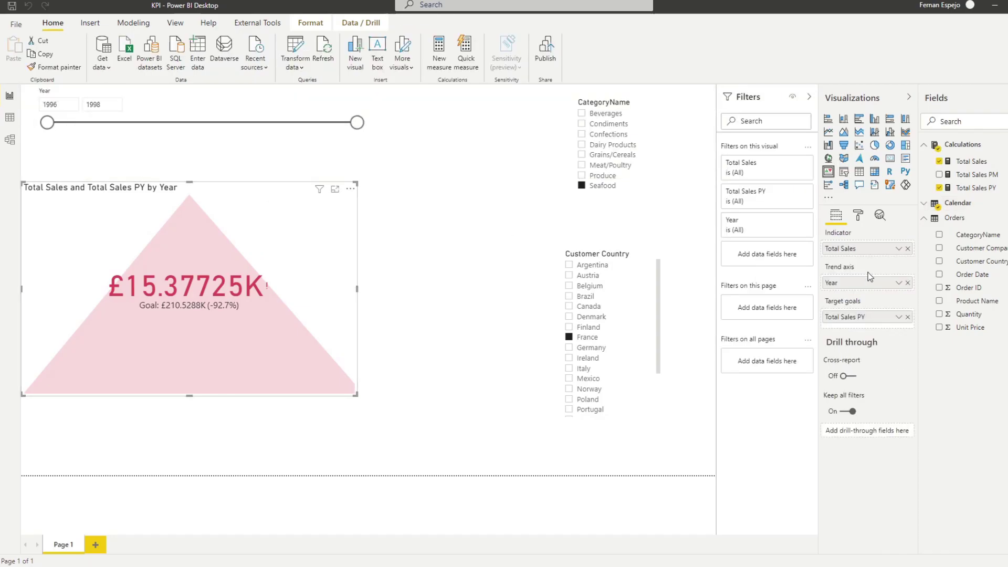
left_click(907, 283)
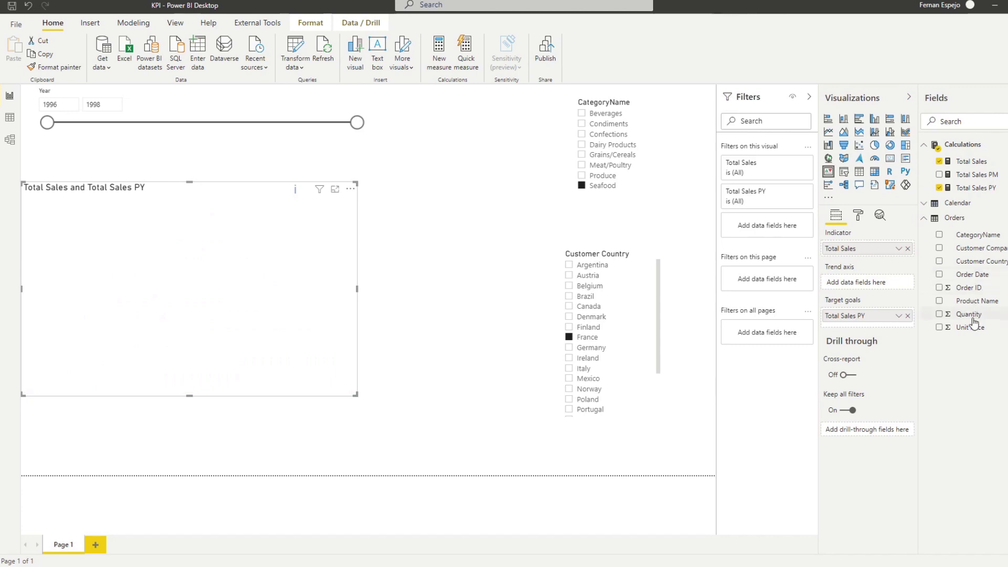
left_click(927, 205)
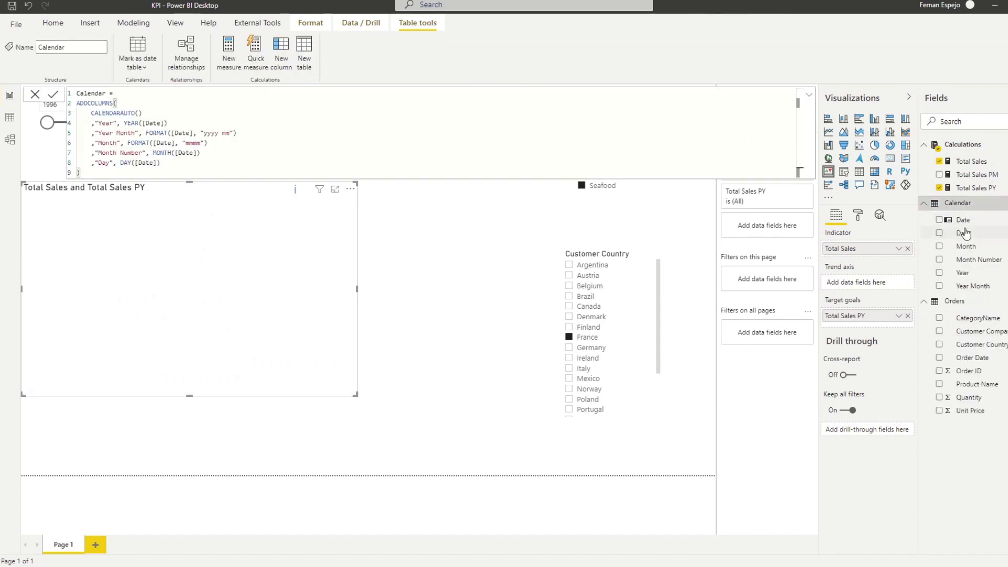
left_click_drag(973, 287, 881, 289)
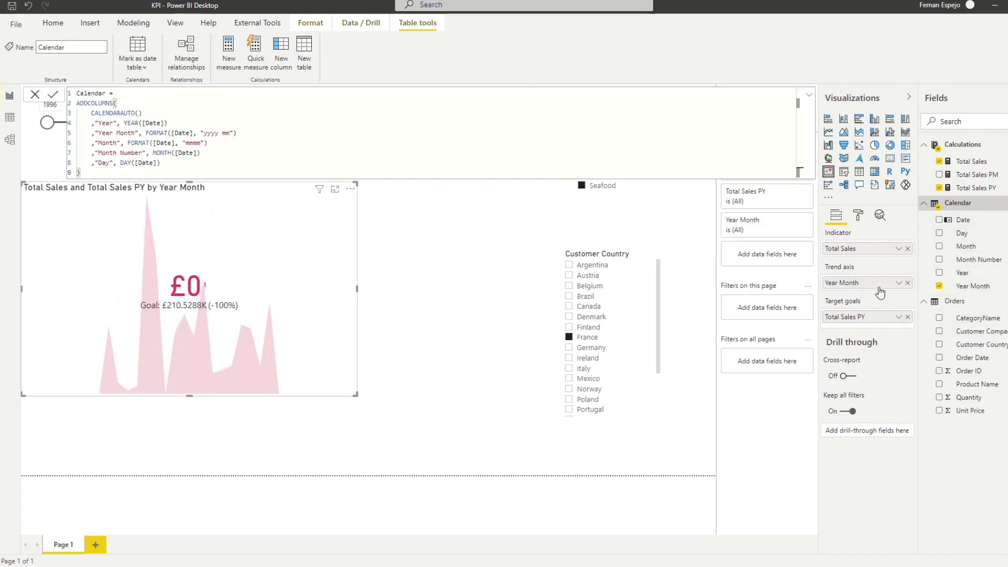
left_click(375, 266)
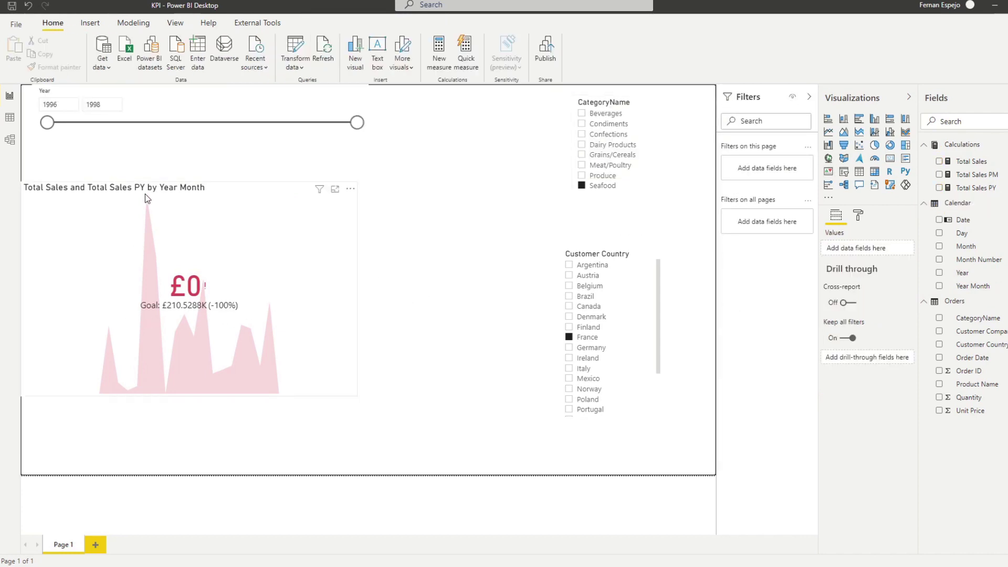